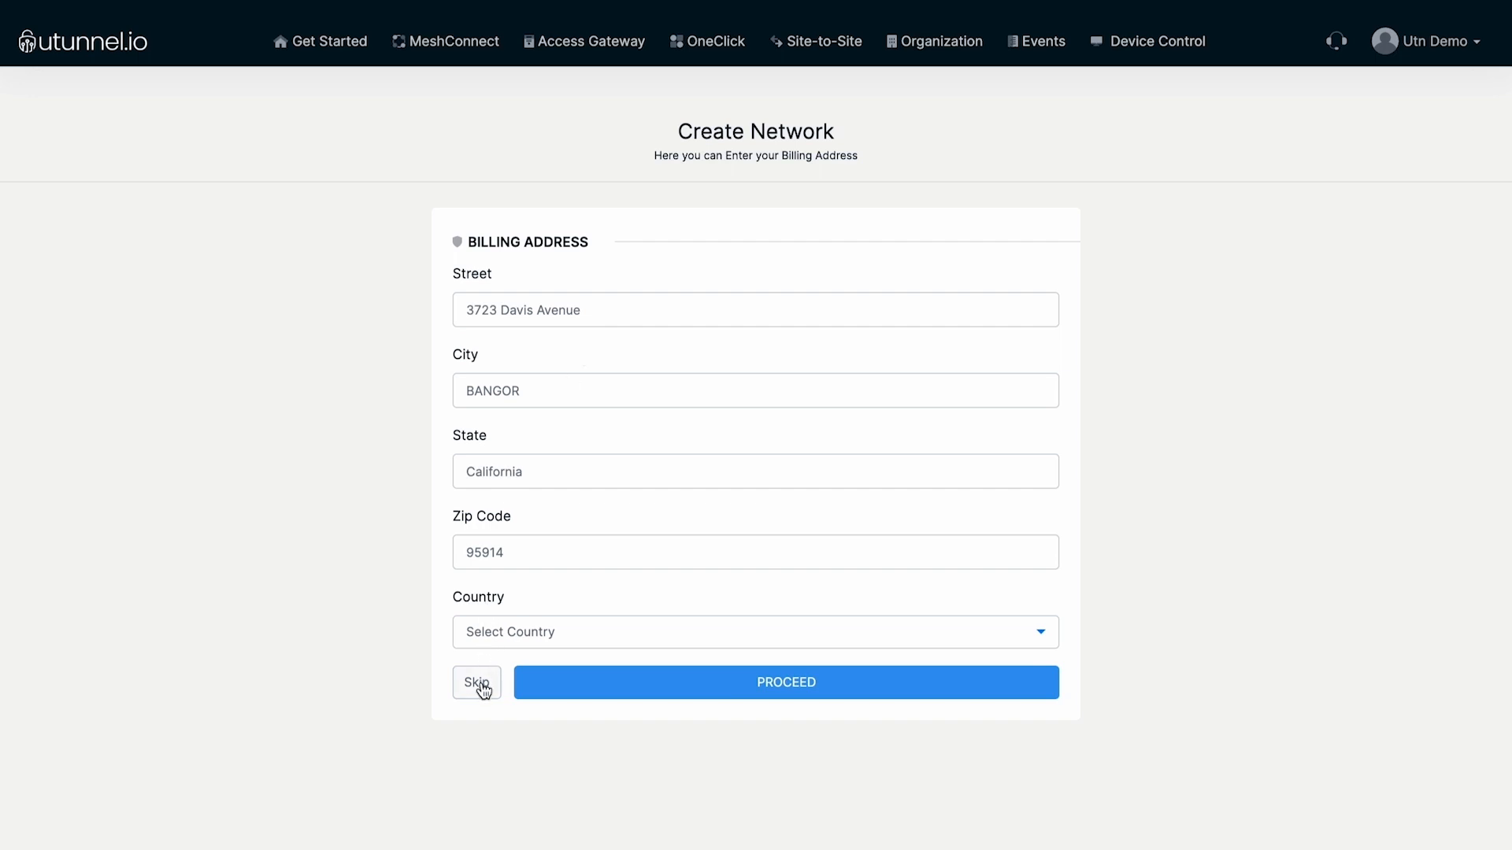
- Skip the billing address and name the new MeshConnect network DemoNetwork1 with the Standard package
left_click(478, 683)
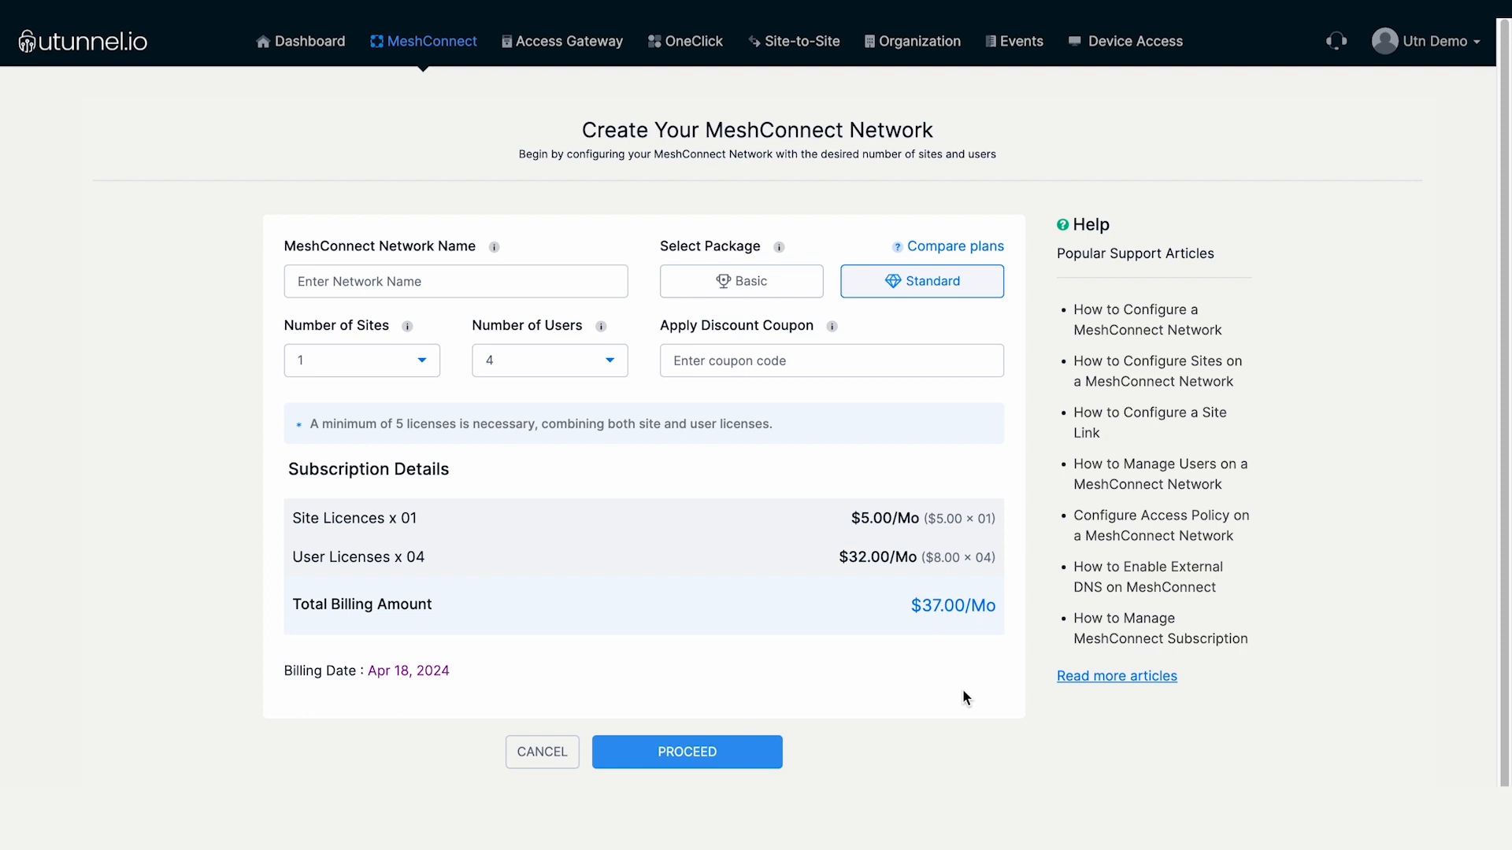
left_click(517, 281)
type("DemoNetwork1")
left_click(747, 297)
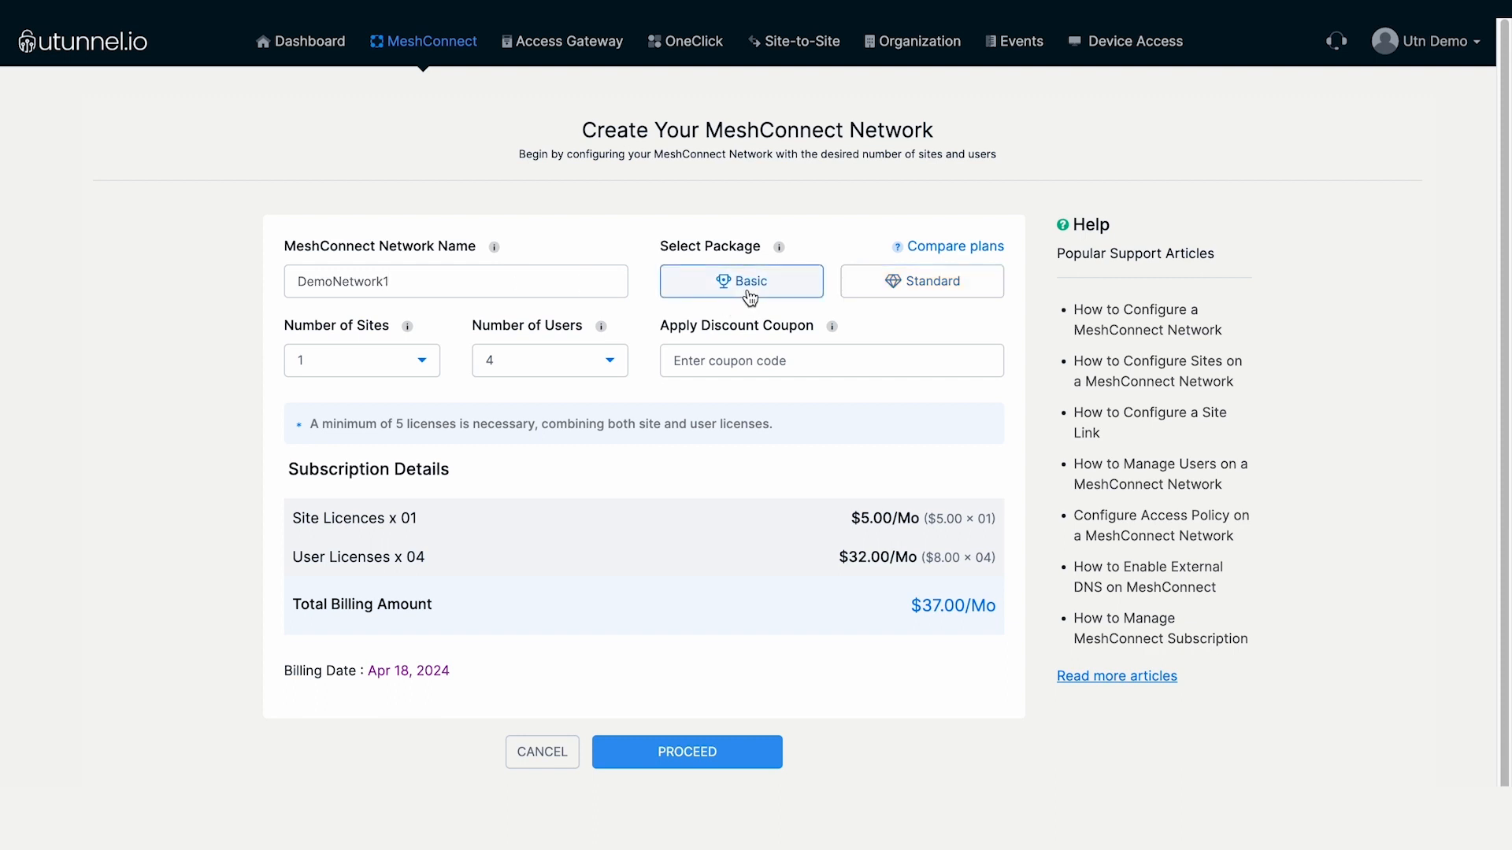
left_click(893, 288)
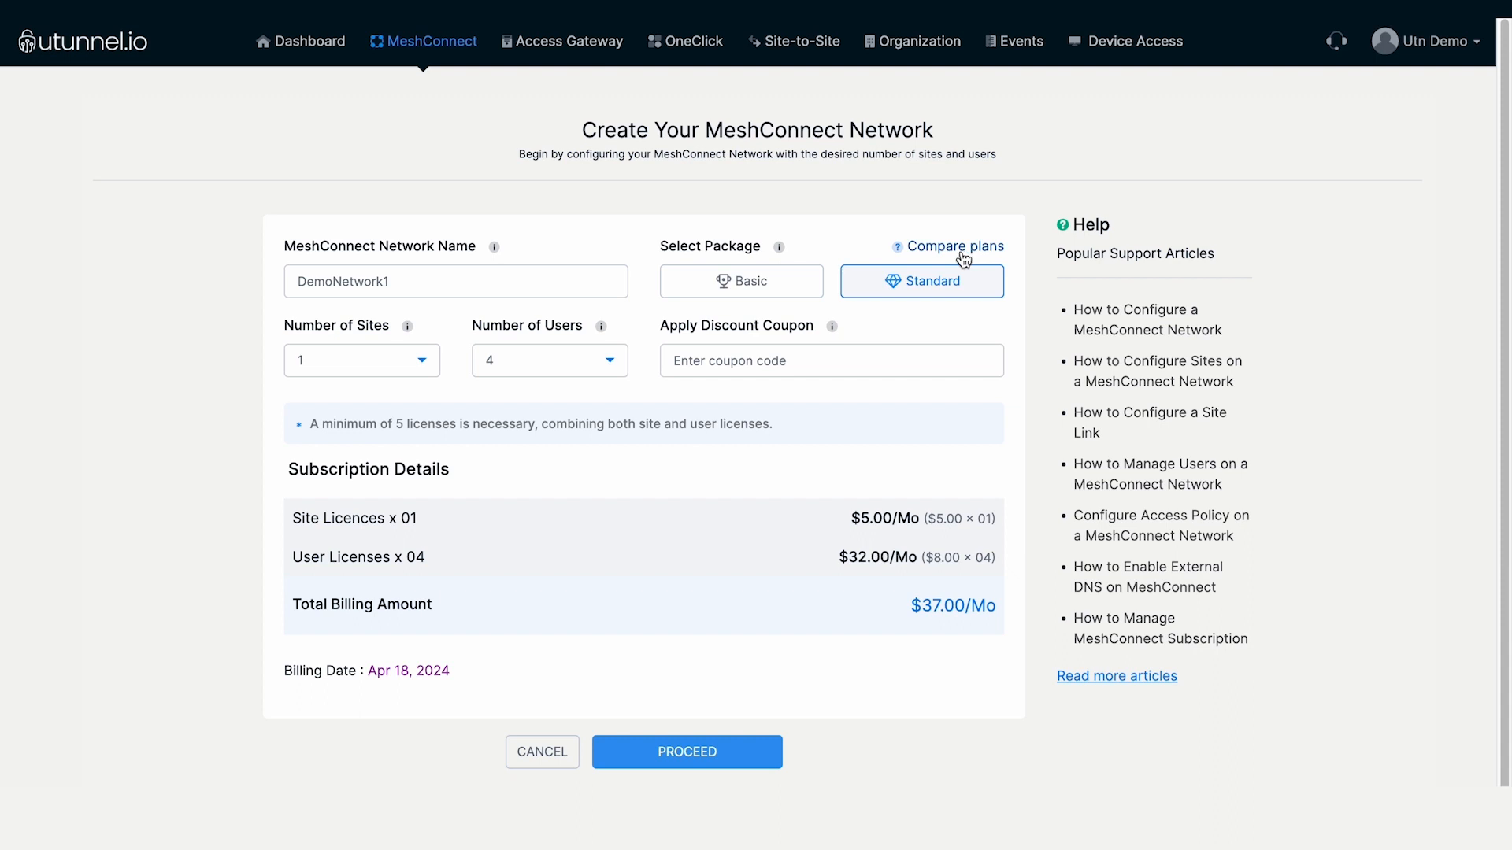
- Set the network's licenses to 1 site and 5 users
left_click(437, 369)
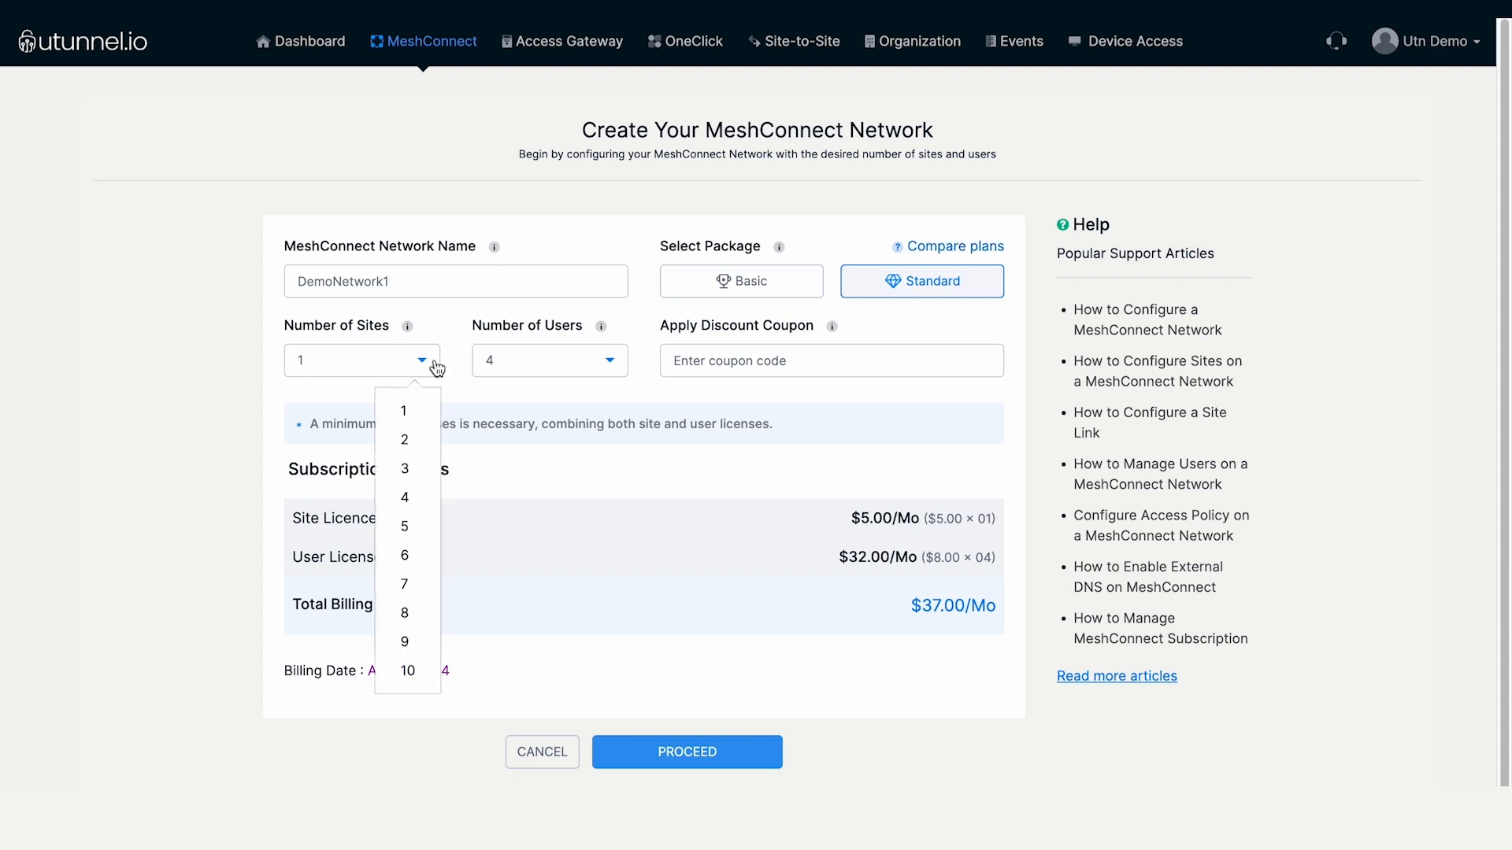
left_click(421, 415)
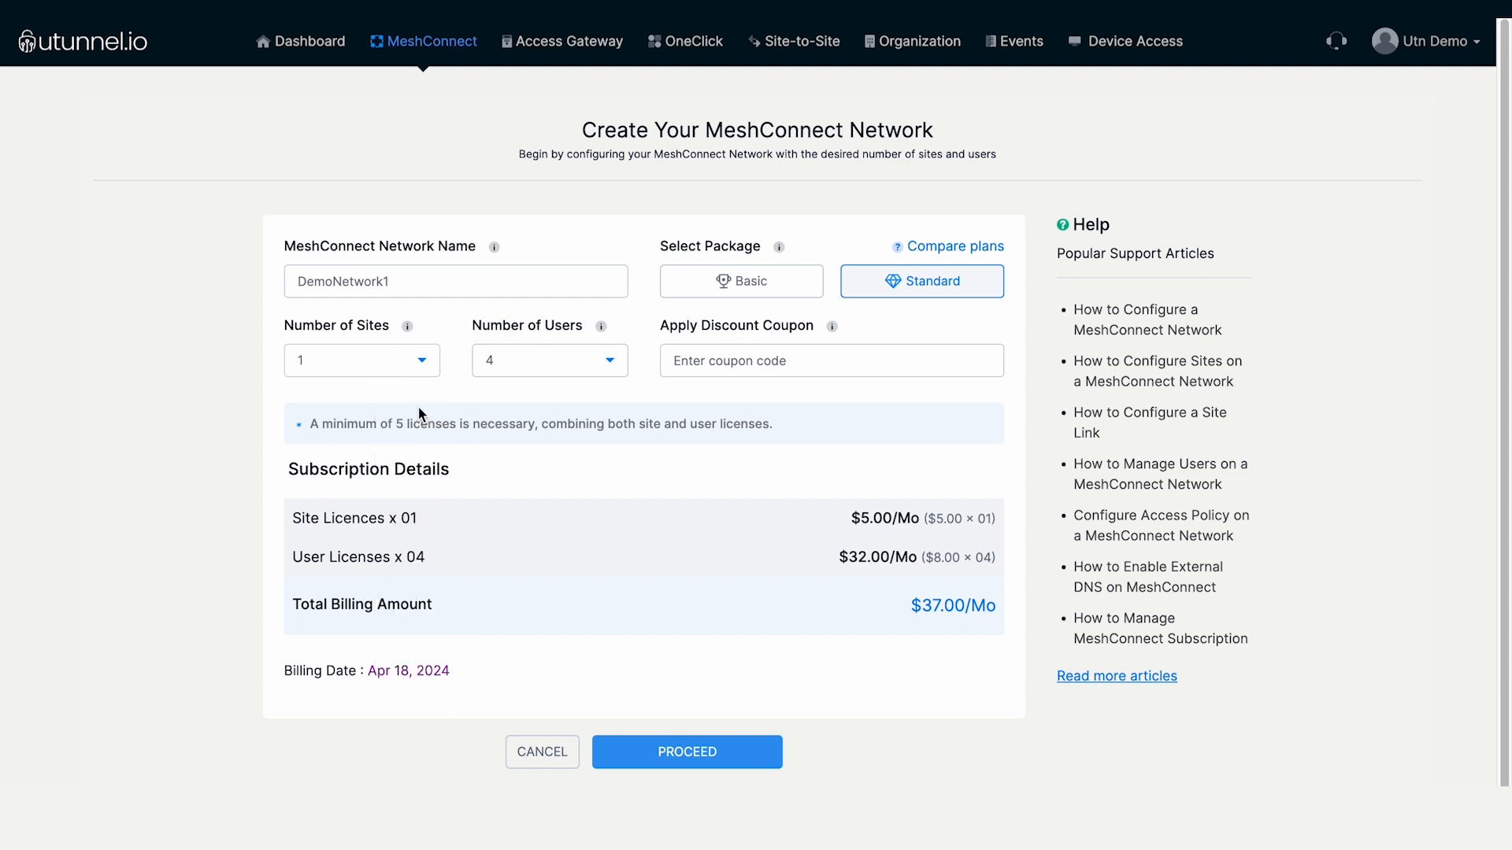
left_click(615, 370)
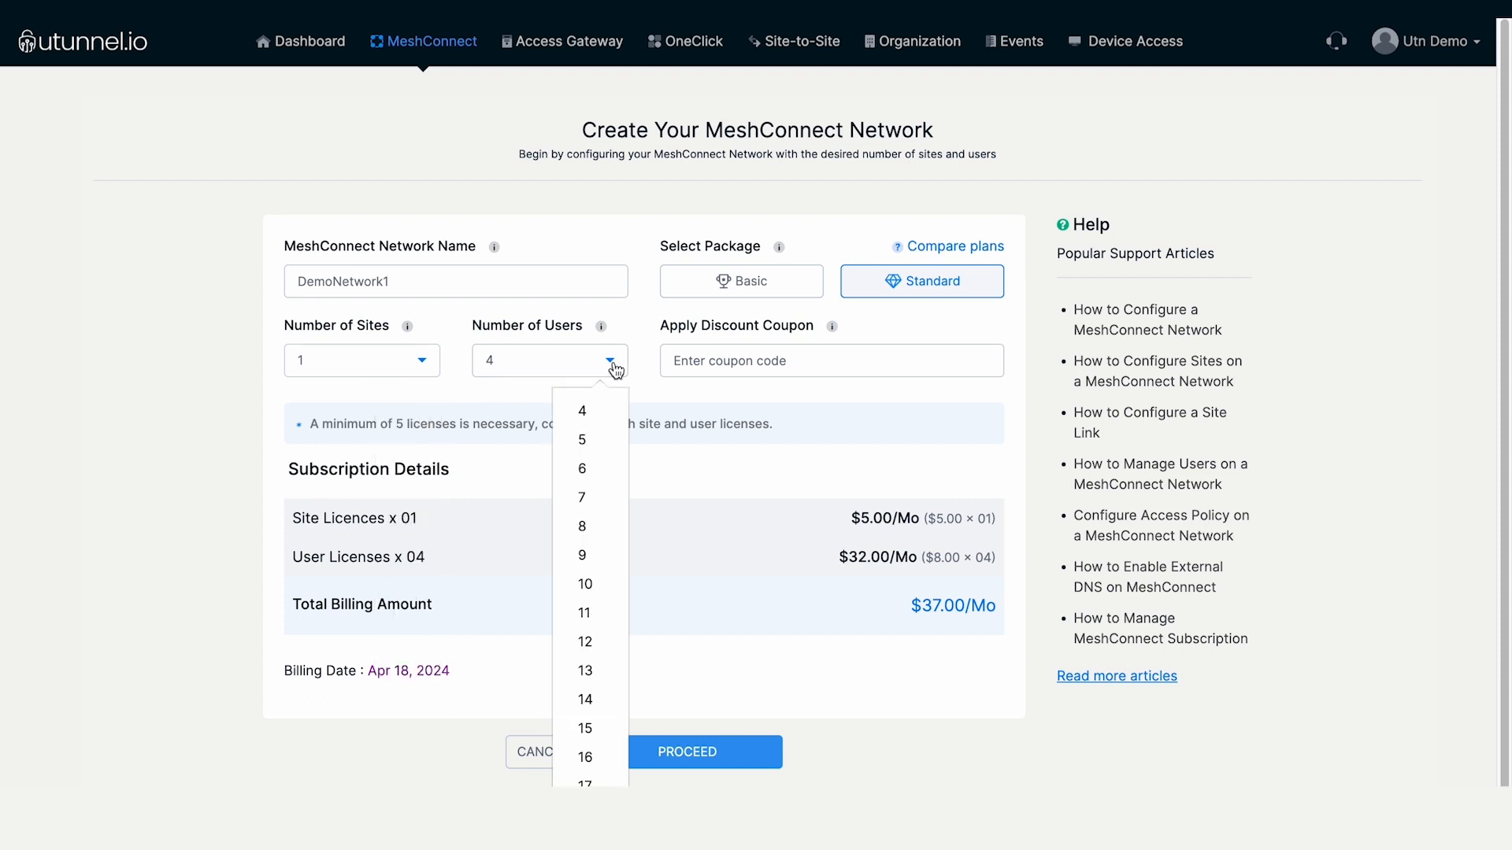
left_click(595, 441)
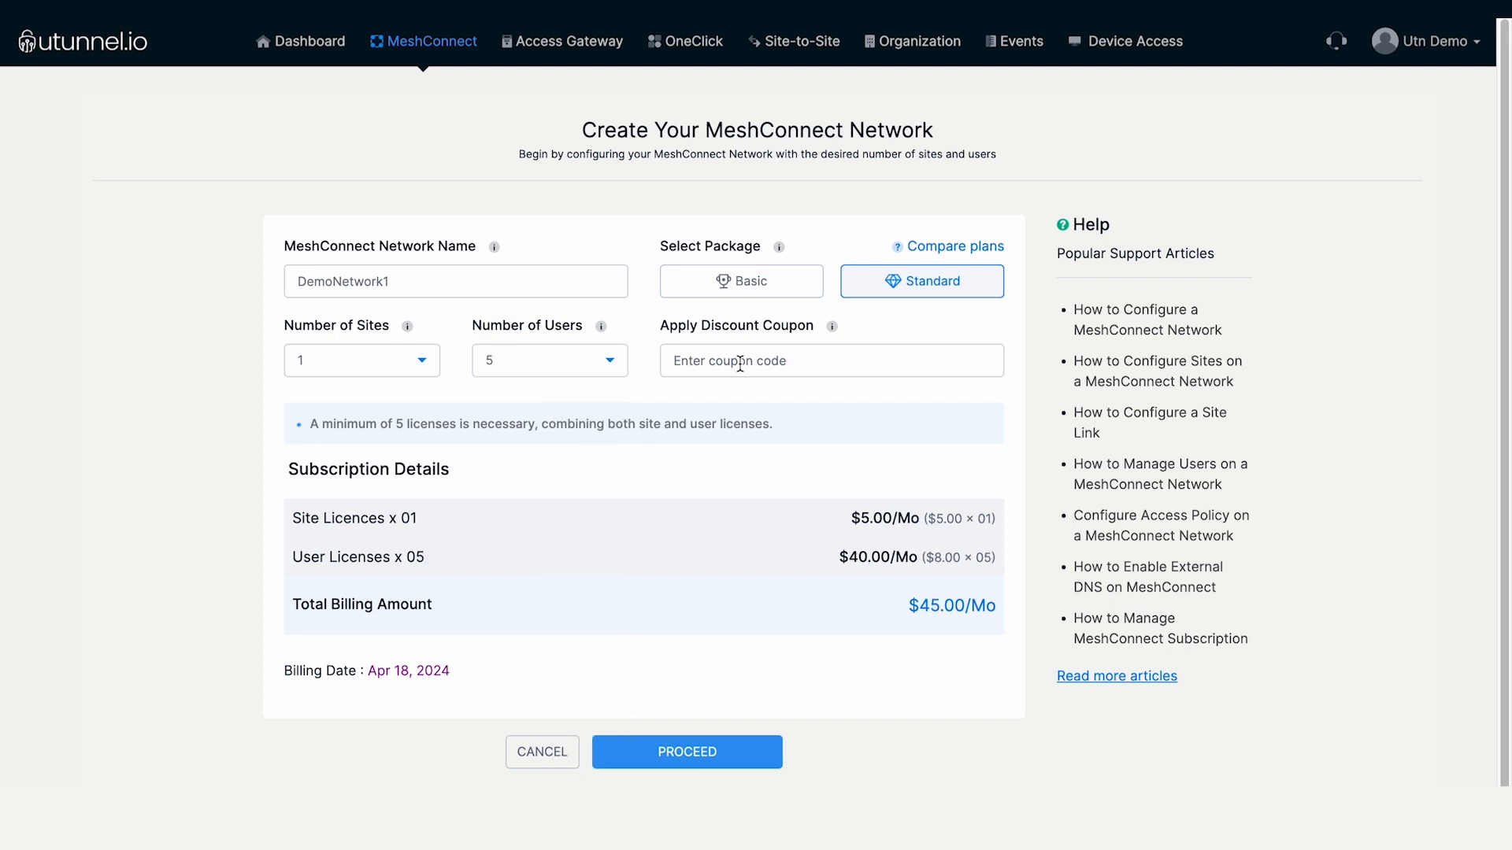
- Proceed to the order summary, acknowledge the pro-rated charges and confirm the network order
left_click(690, 757)
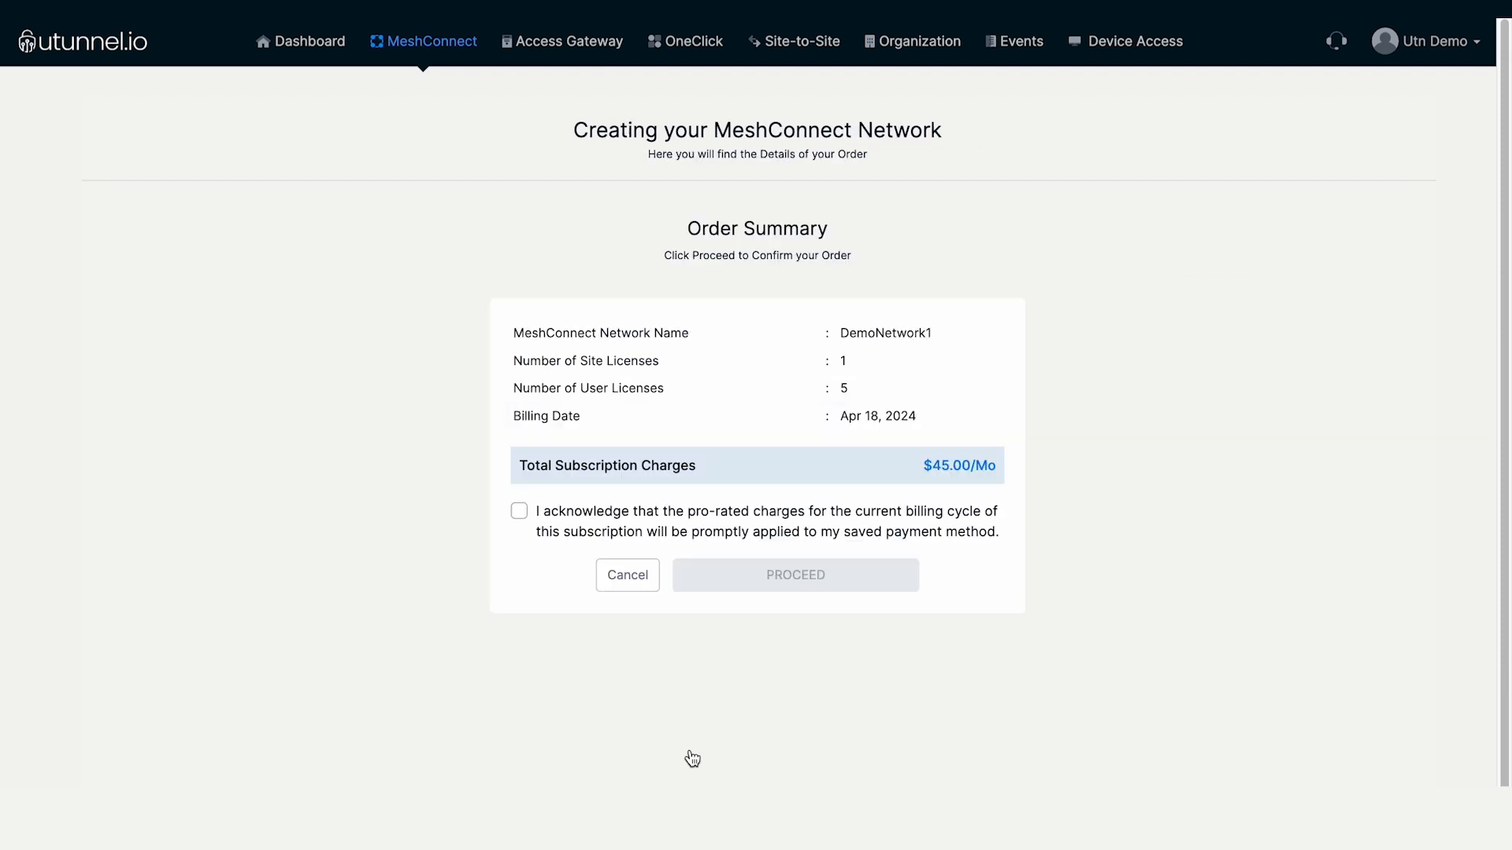
left_click(521, 512)
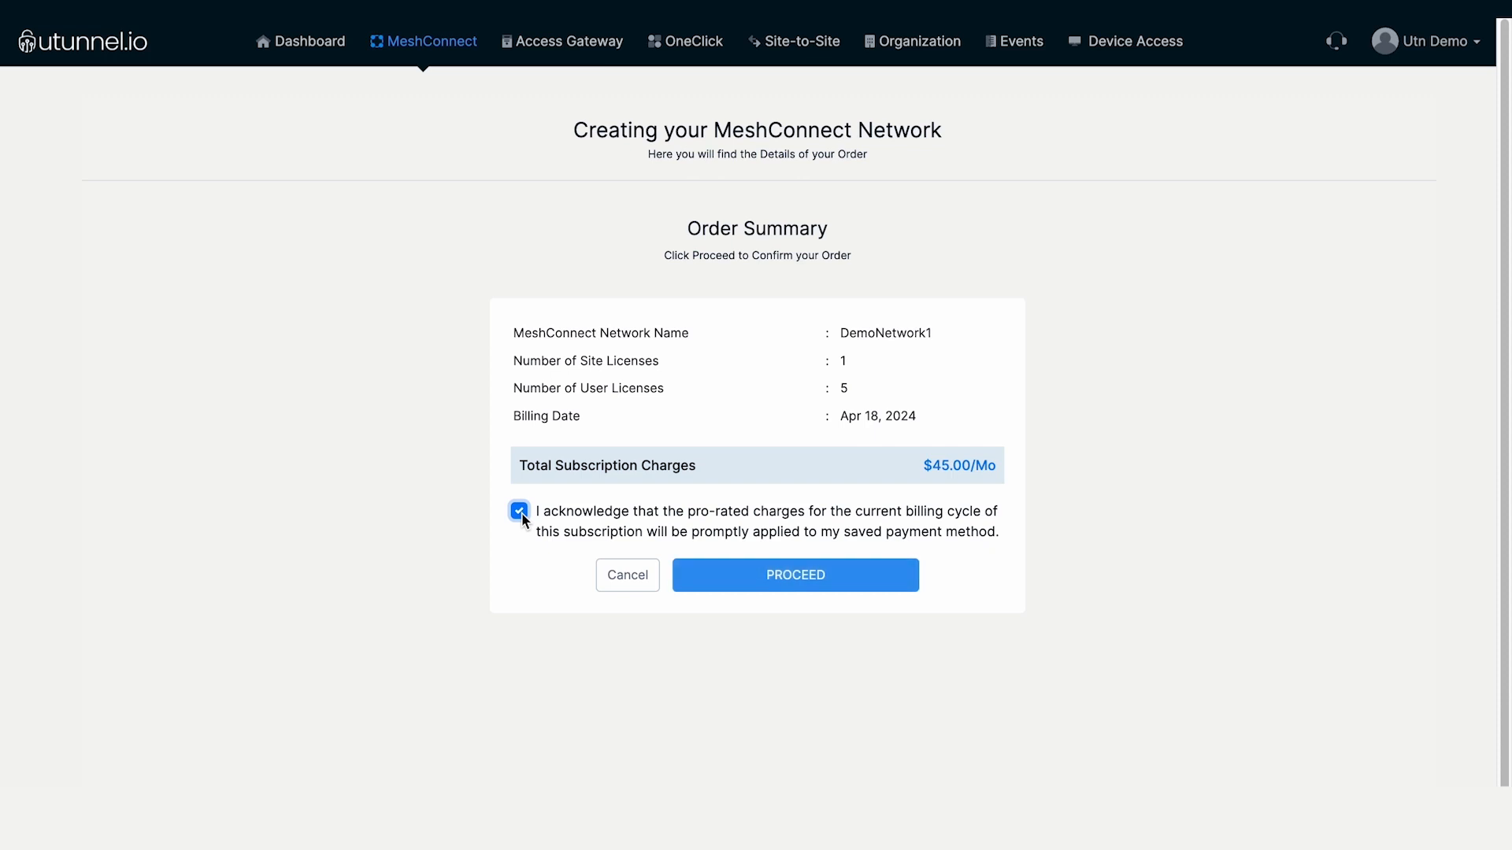
left_click(800, 578)
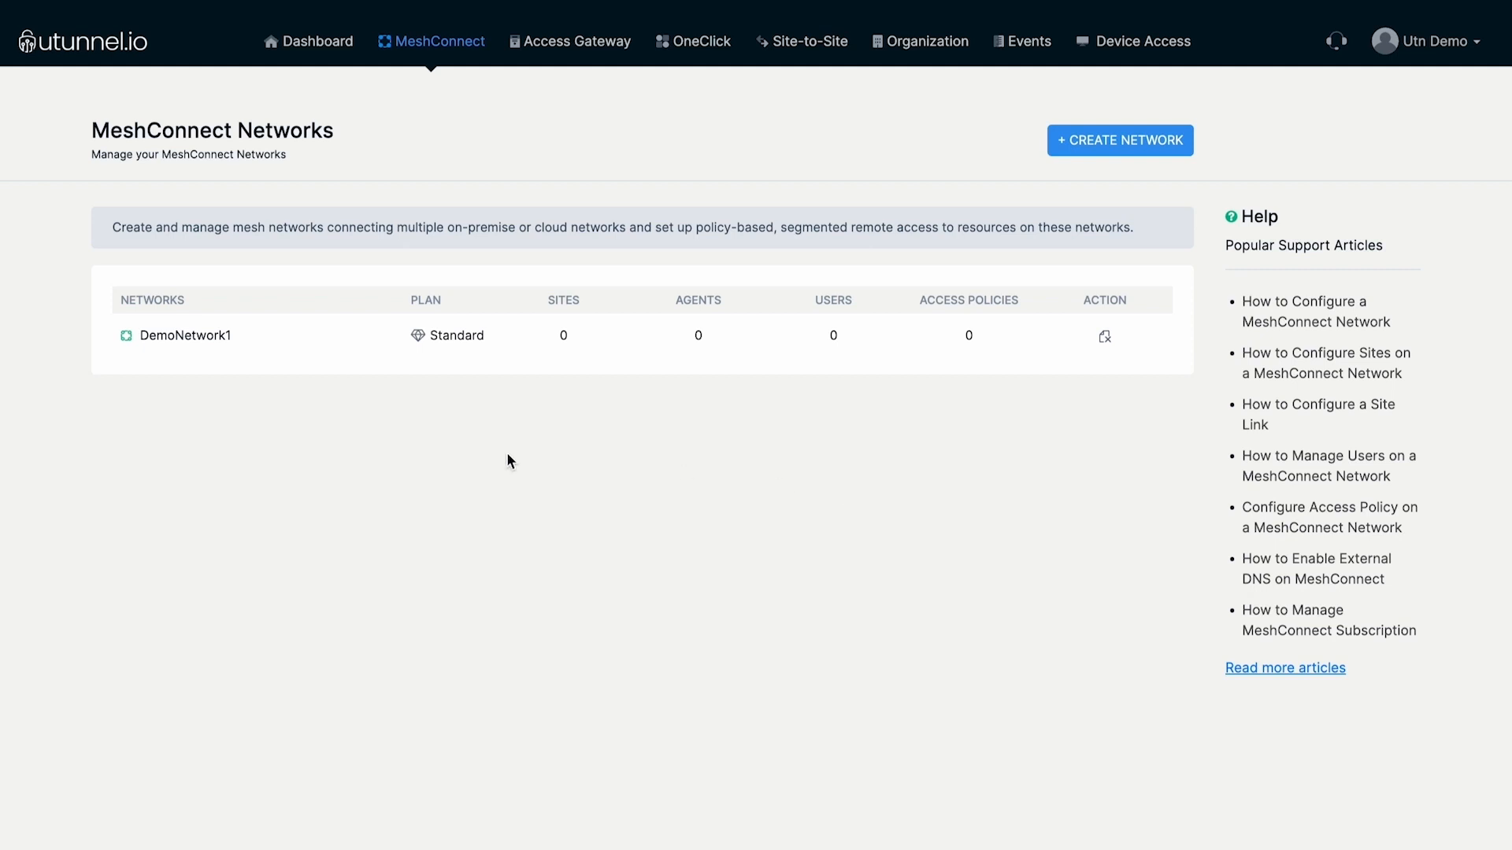
- Open DemoNetwork1 and create a site named Site1 with the location San Jose
left_click(191, 344)
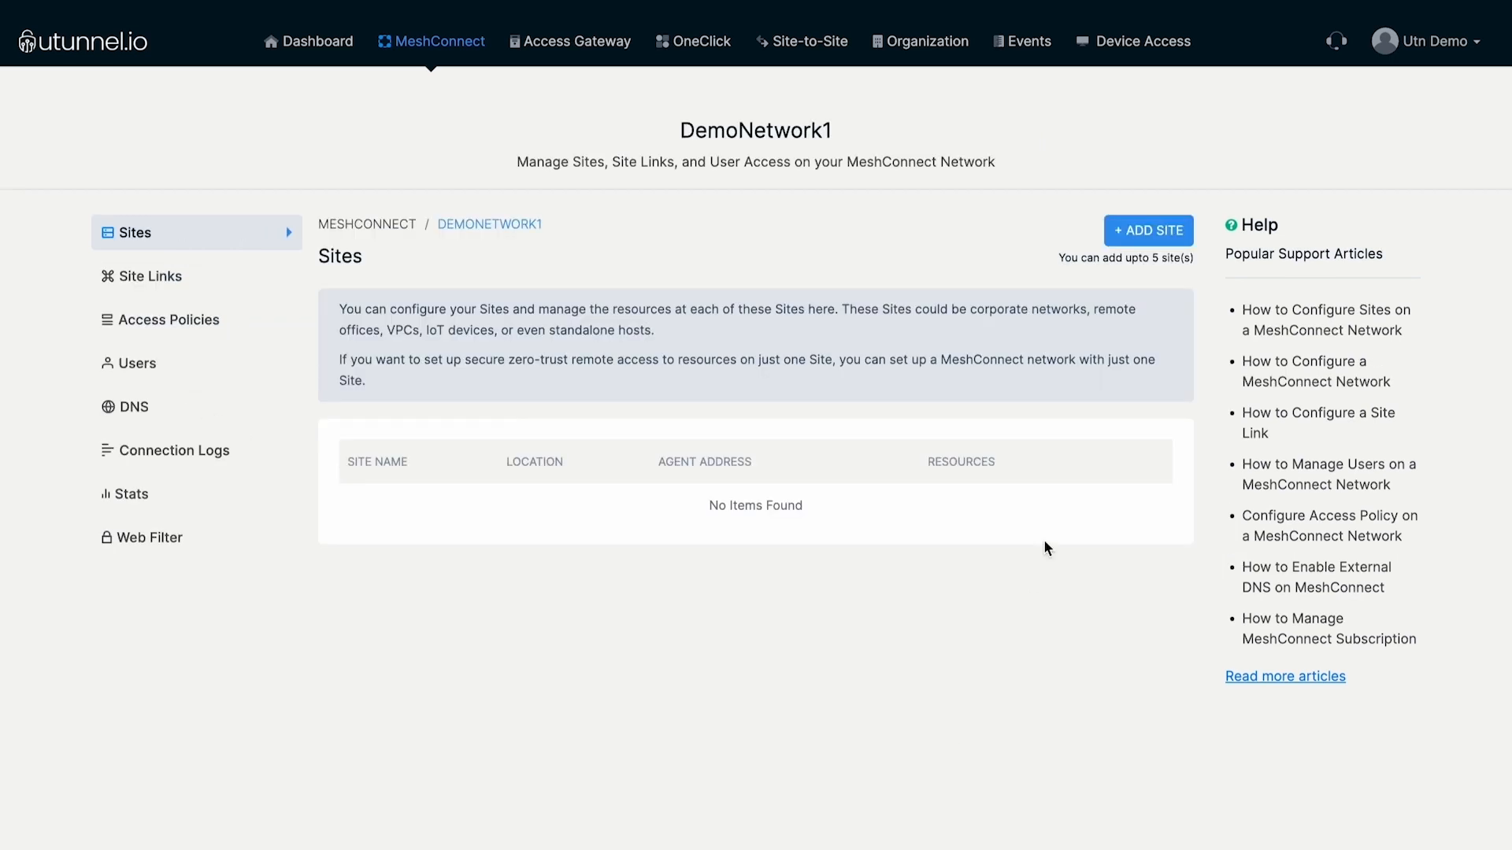
left_click(1154, 232)
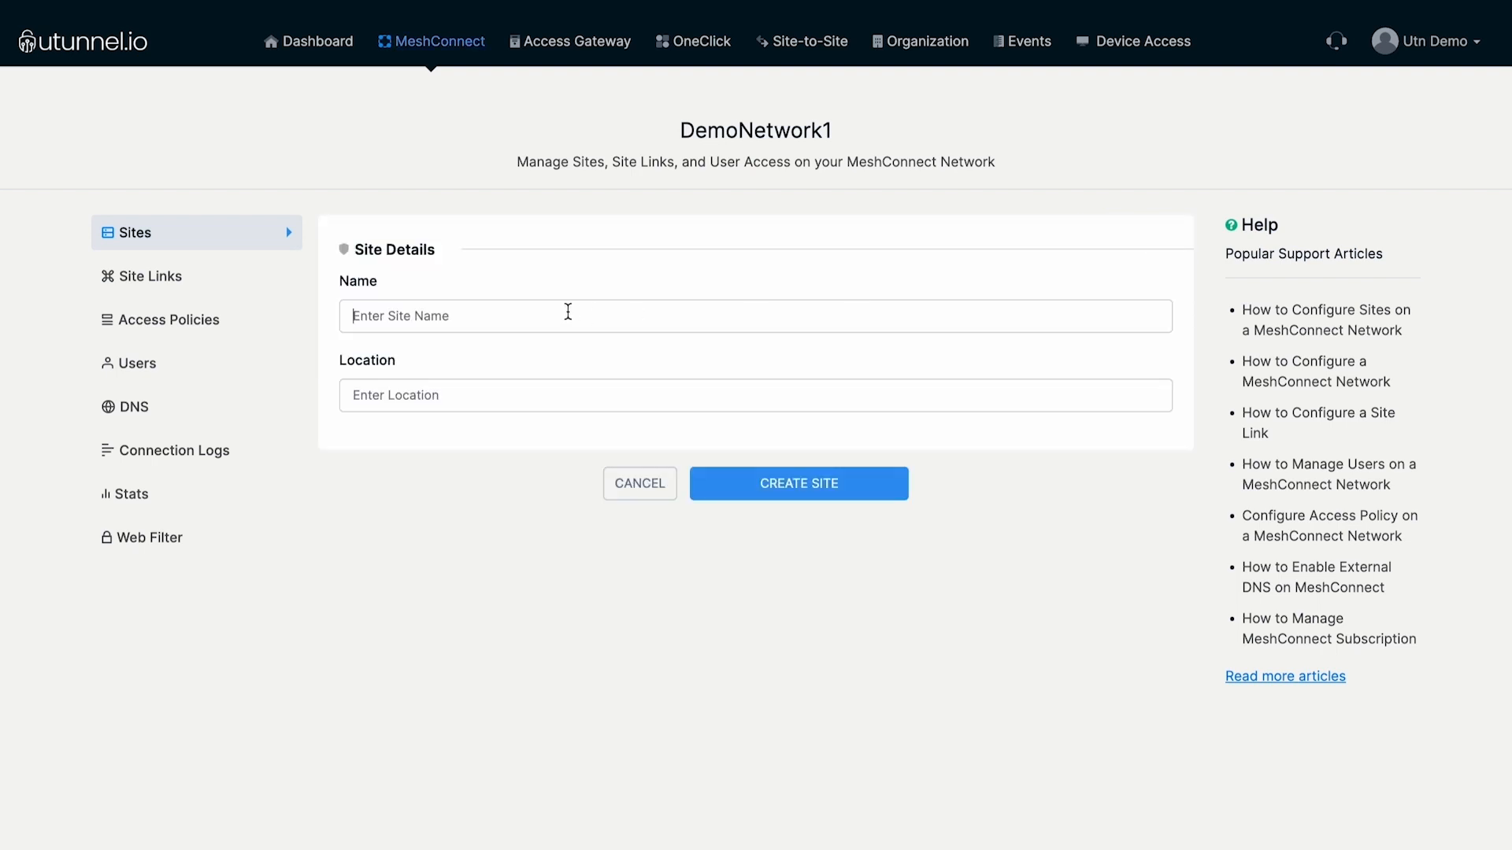
type("Site1")
left_click(461, 397)
type("San Jose")
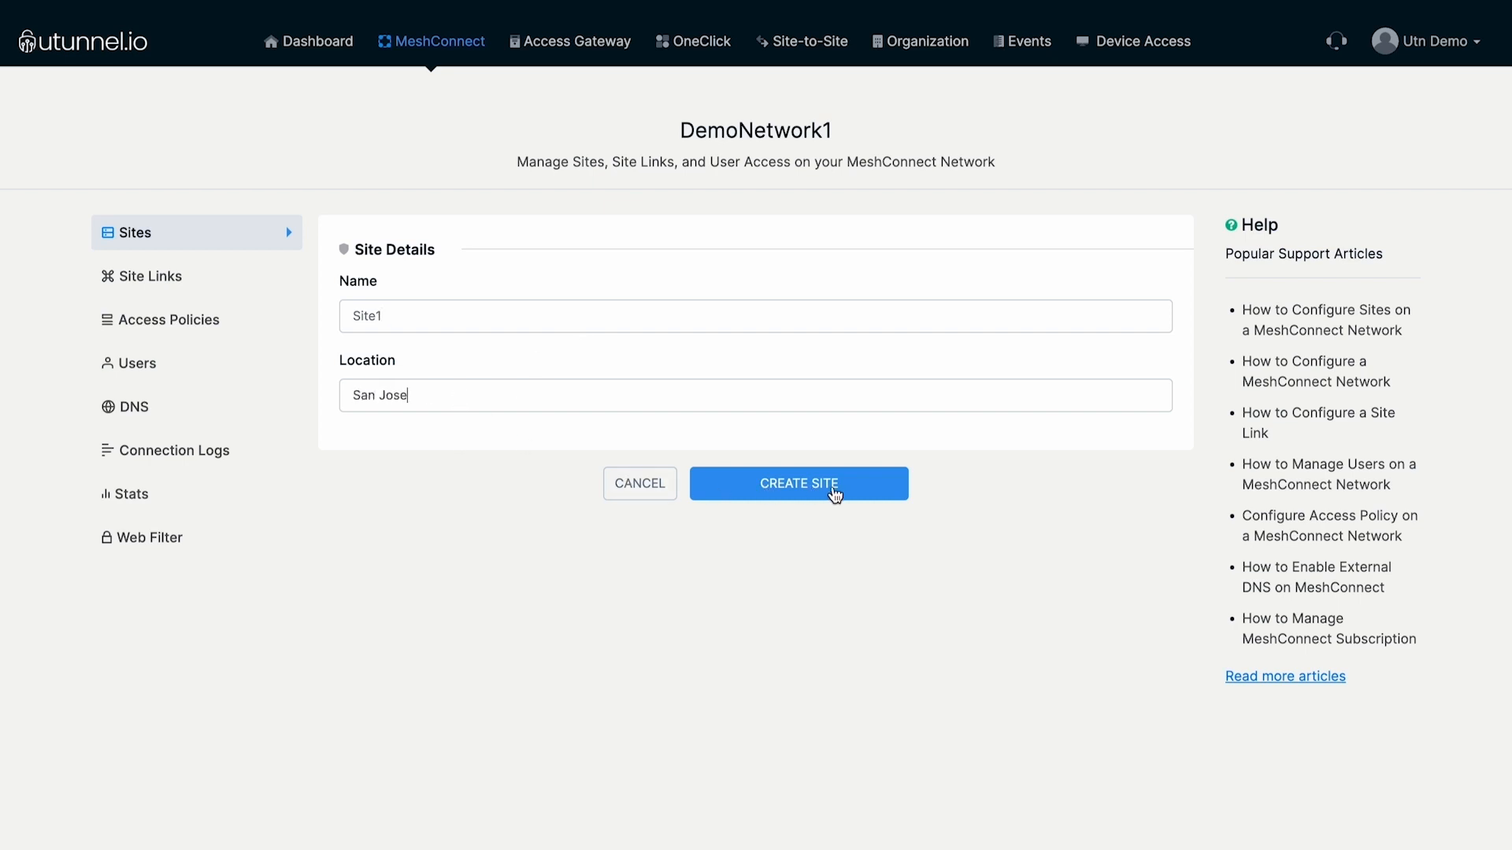
left_click(834, 493)
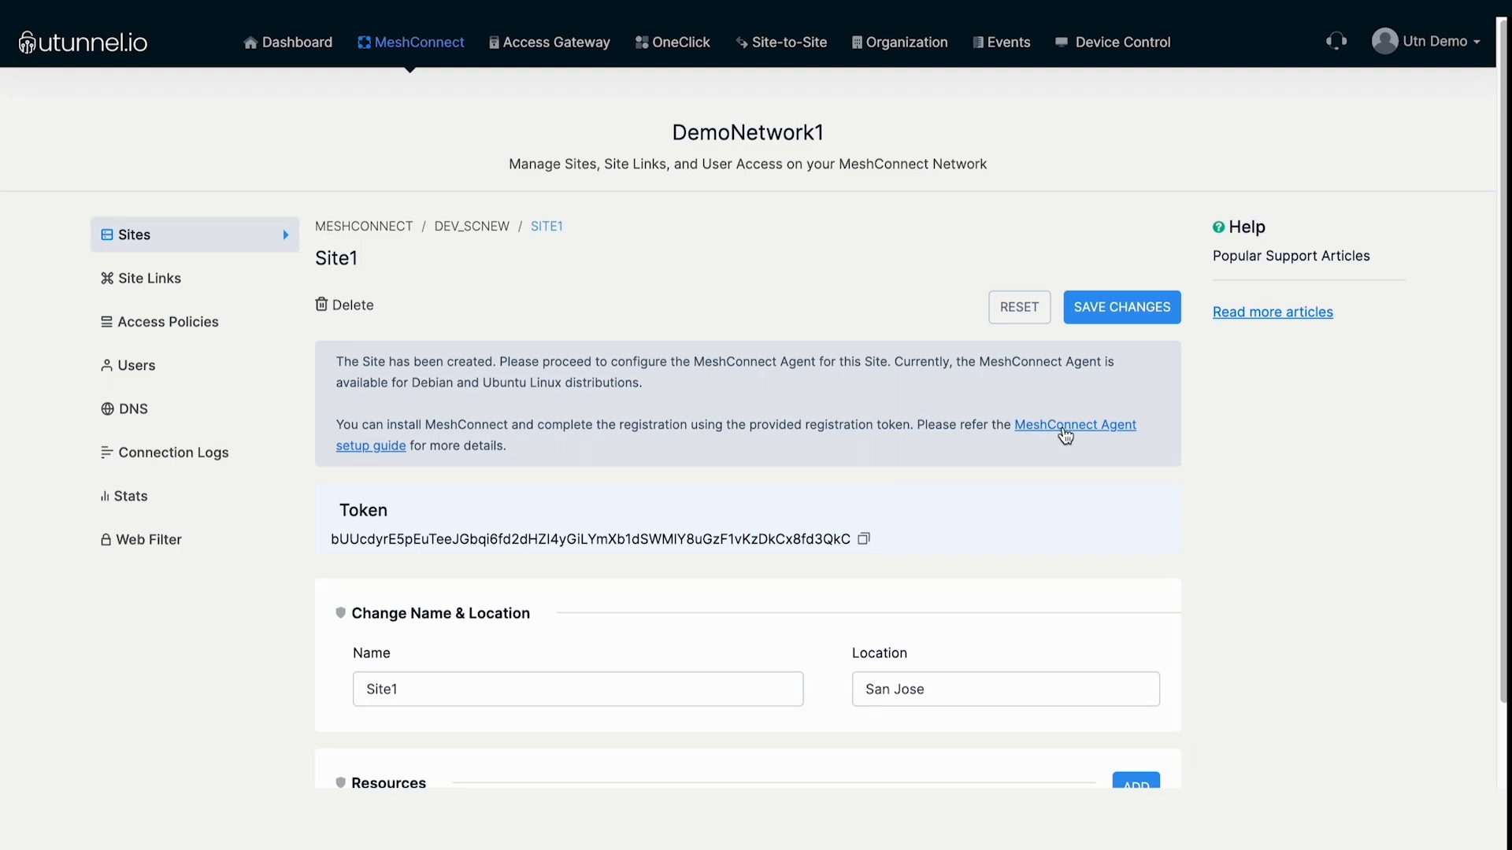
- Open the MeshConnect Agent setup guide and connect to the remote machine in Terminal over SSH with /Users/Shared/keygcp1, answering yes to the host prompt
left_click(1065, 428)
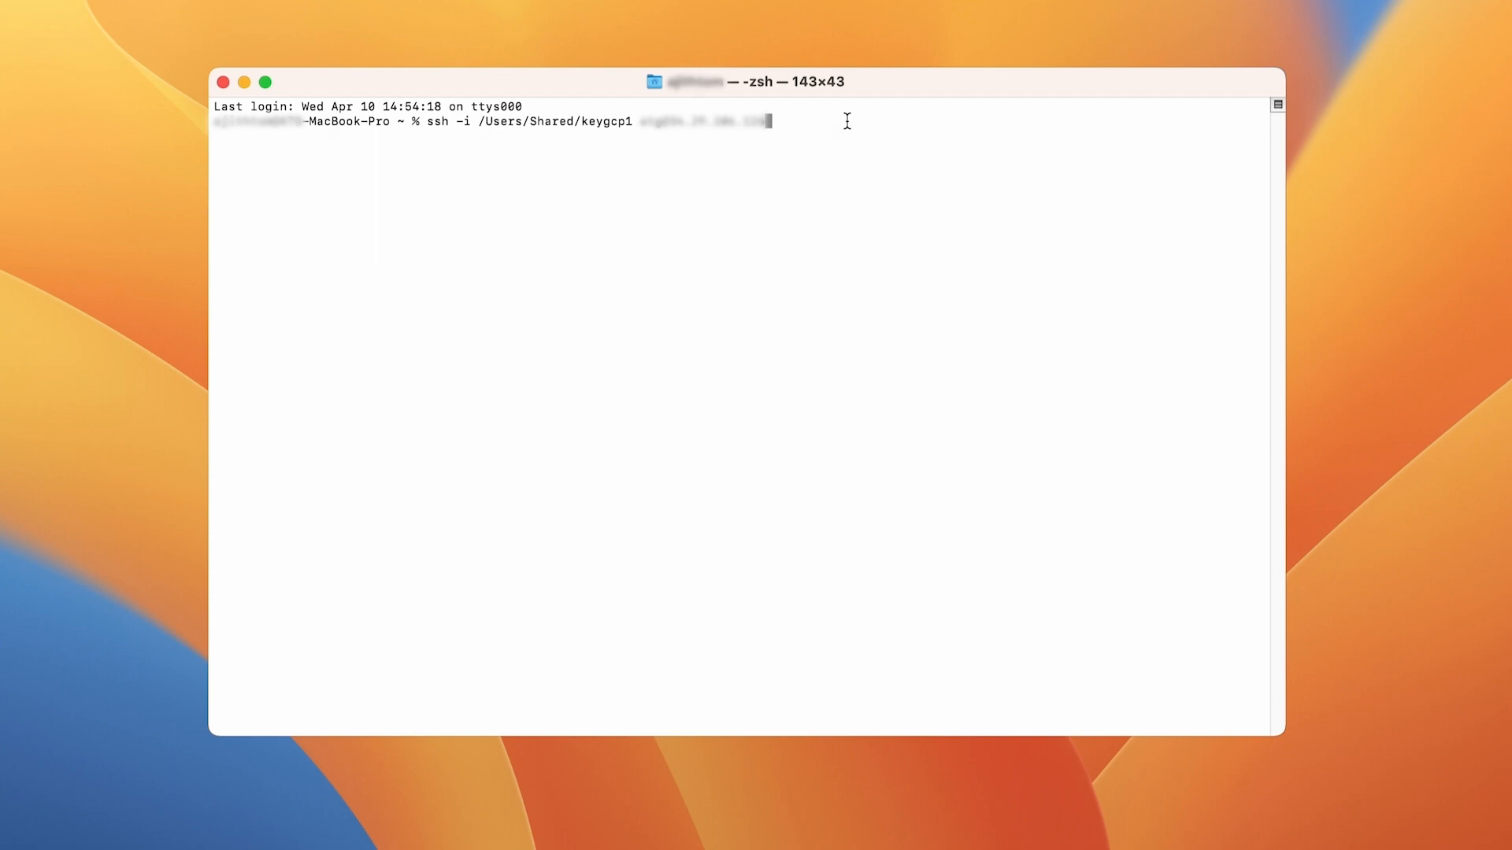
key("Return")
type("yes")
key("Return")
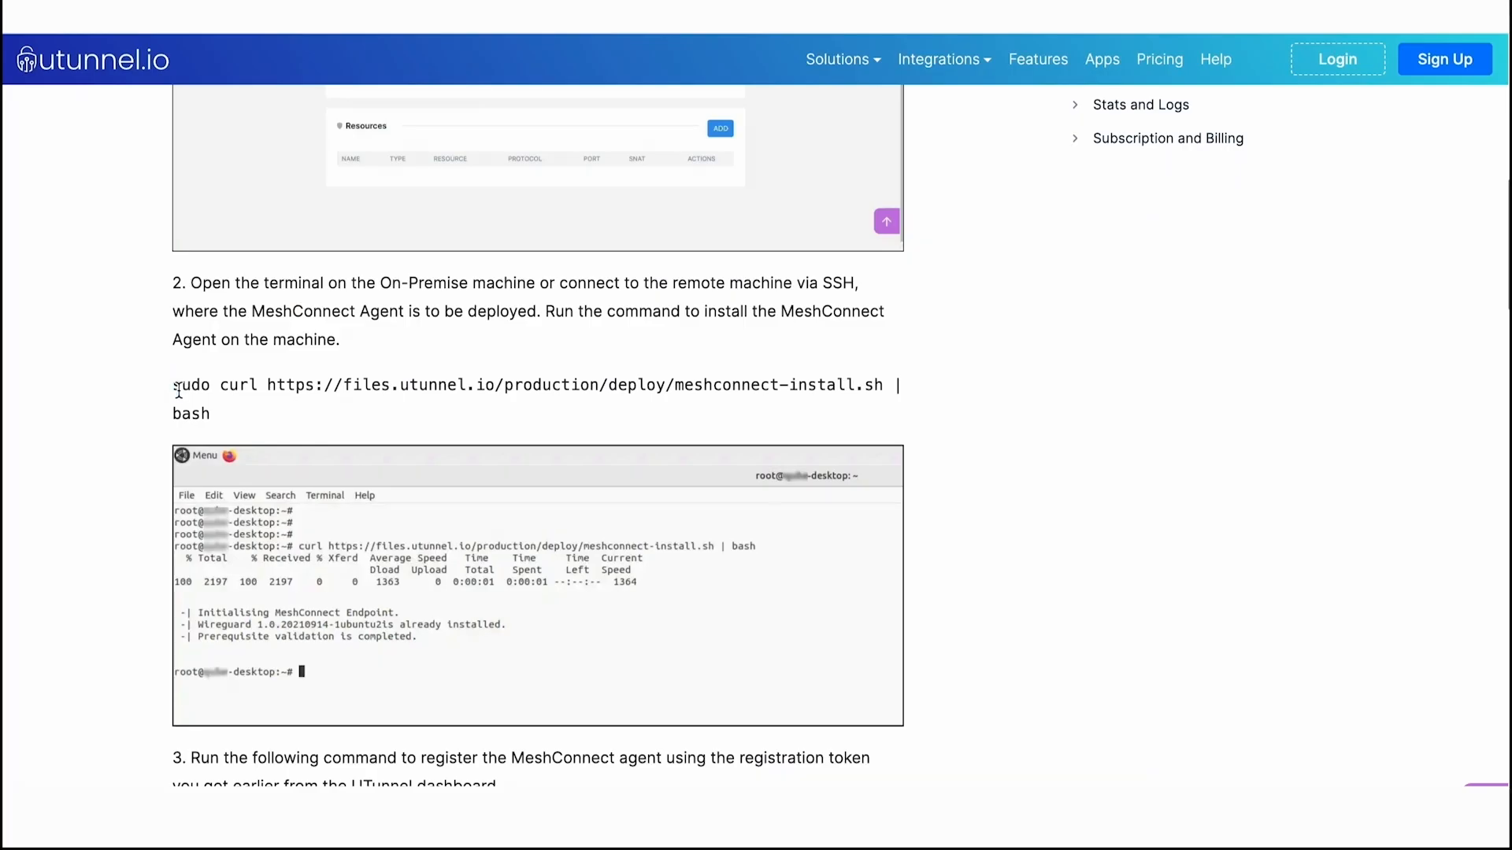
triple_click(291, 391)
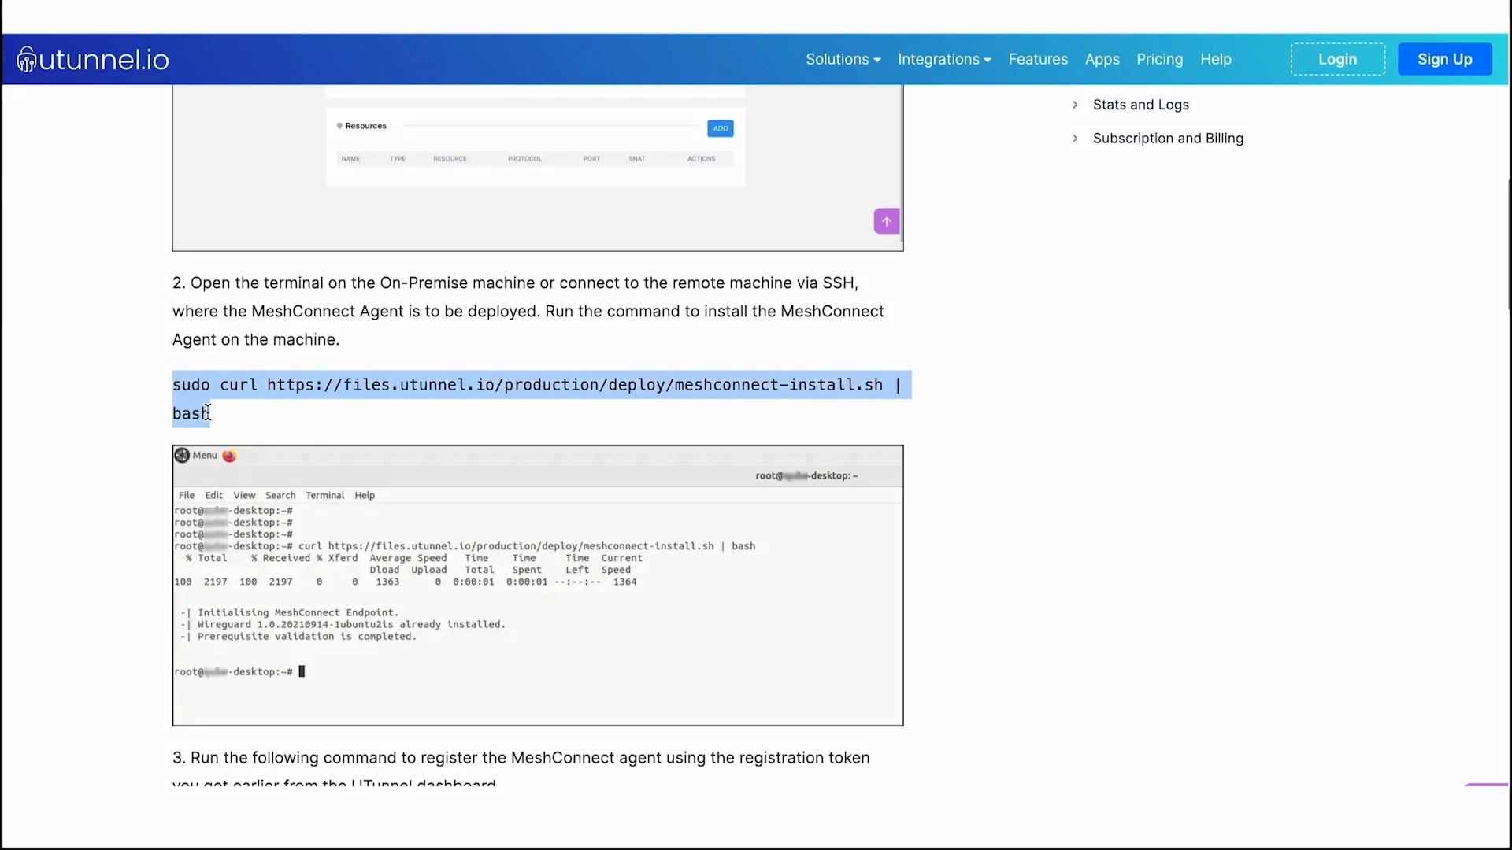
right_click(292, 389)
left_click(322, 423)
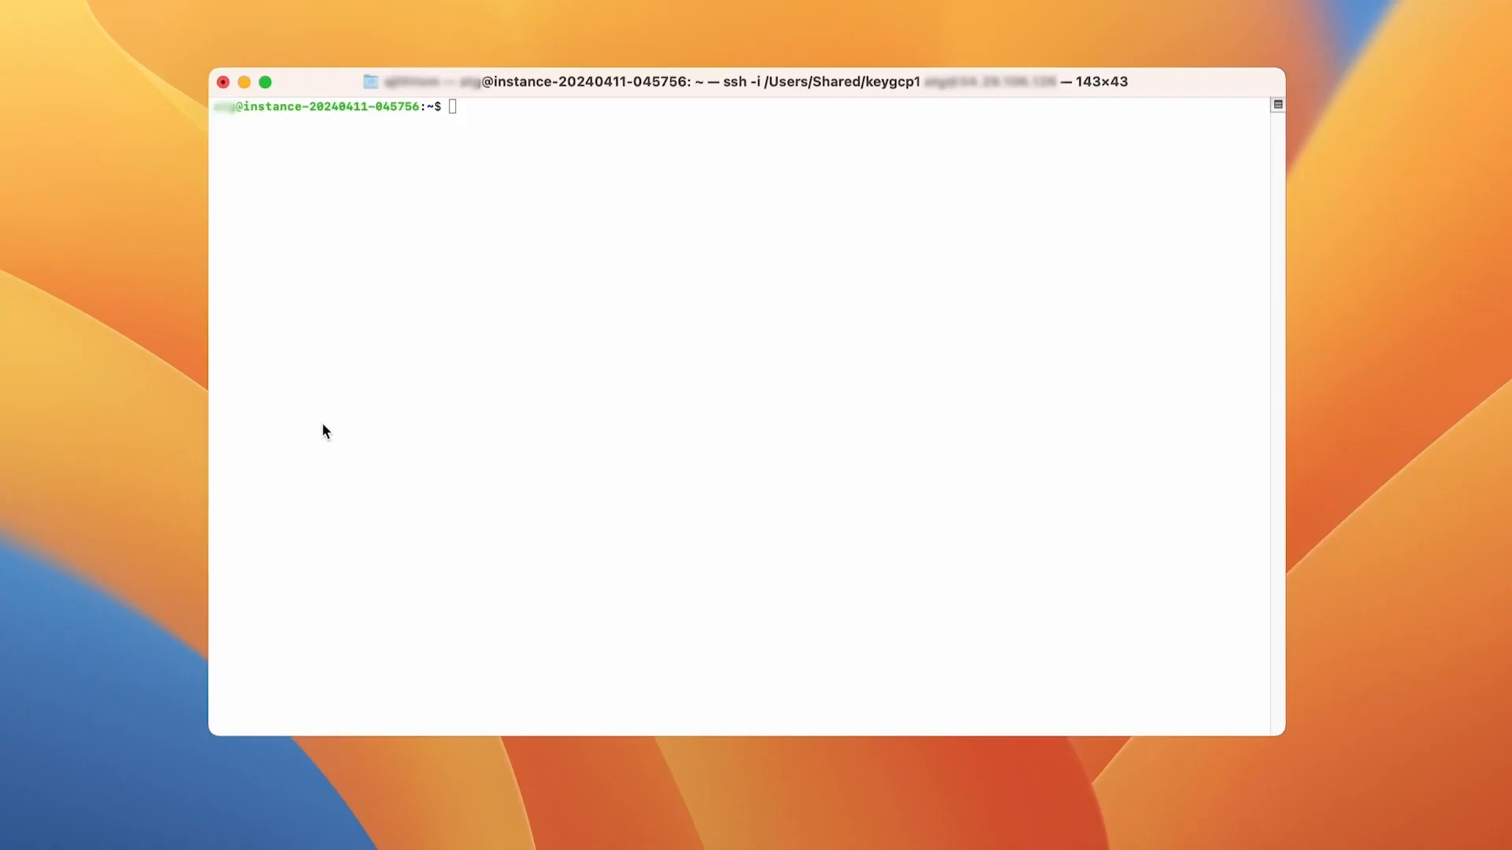
key("super+v")
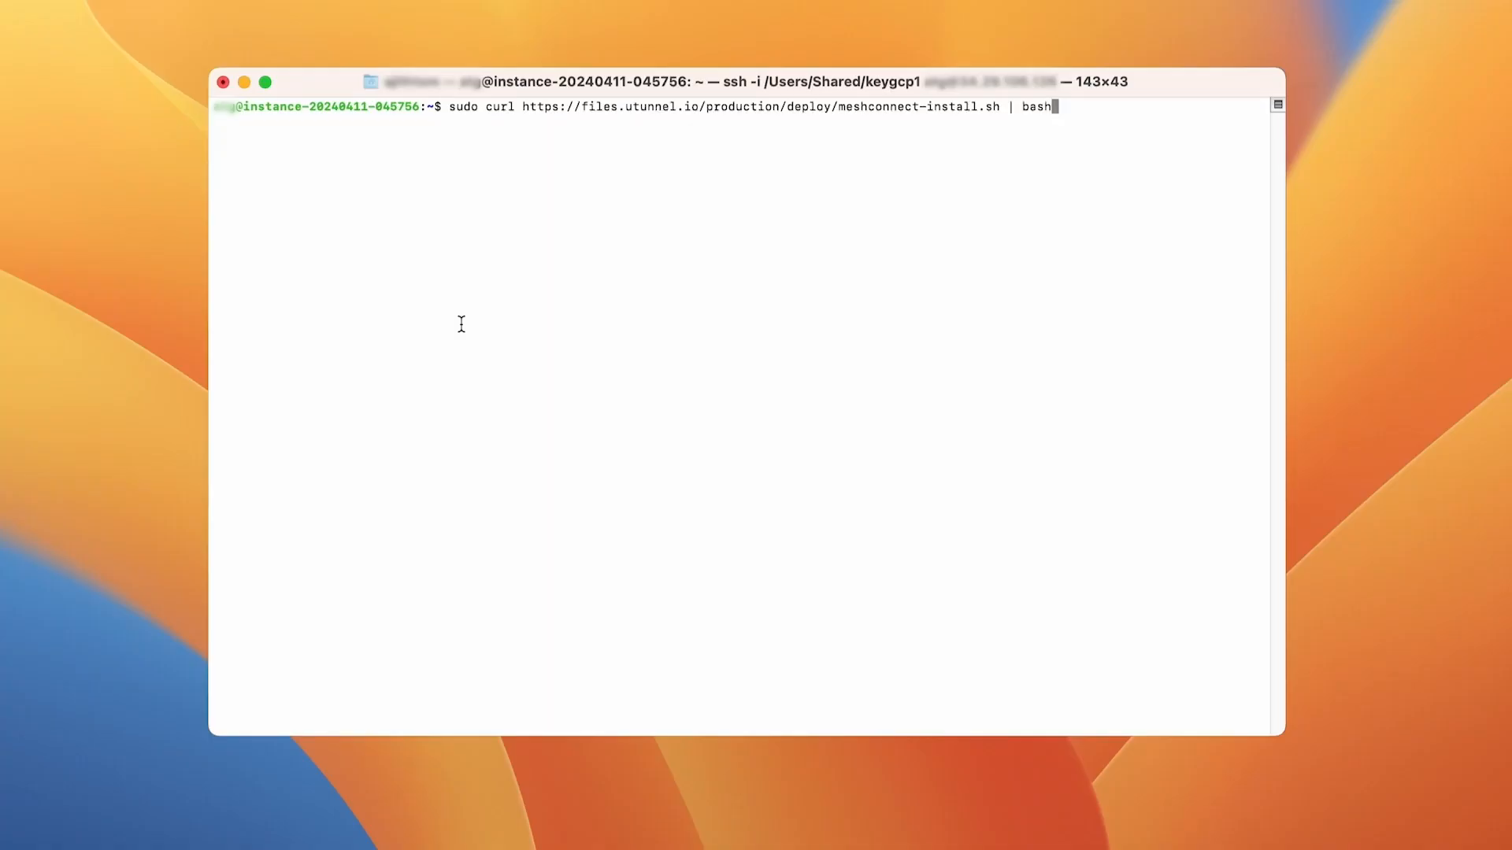
key("Return")
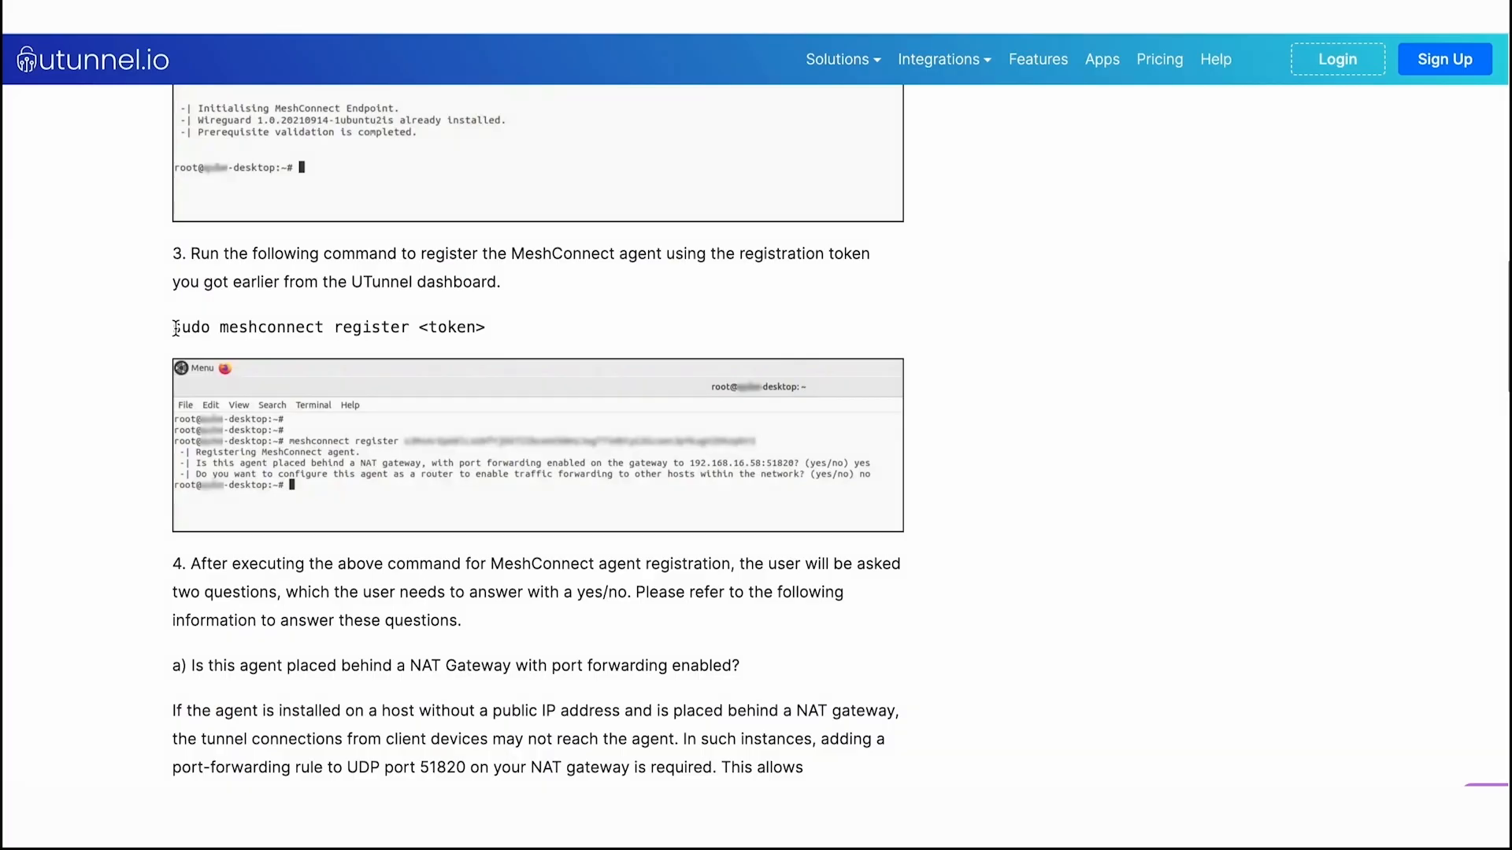
- Copy sudo meshconnect register from the guide and run it in Terminal with the site's registration token
left_click_drag(175, 327, 409, 328)
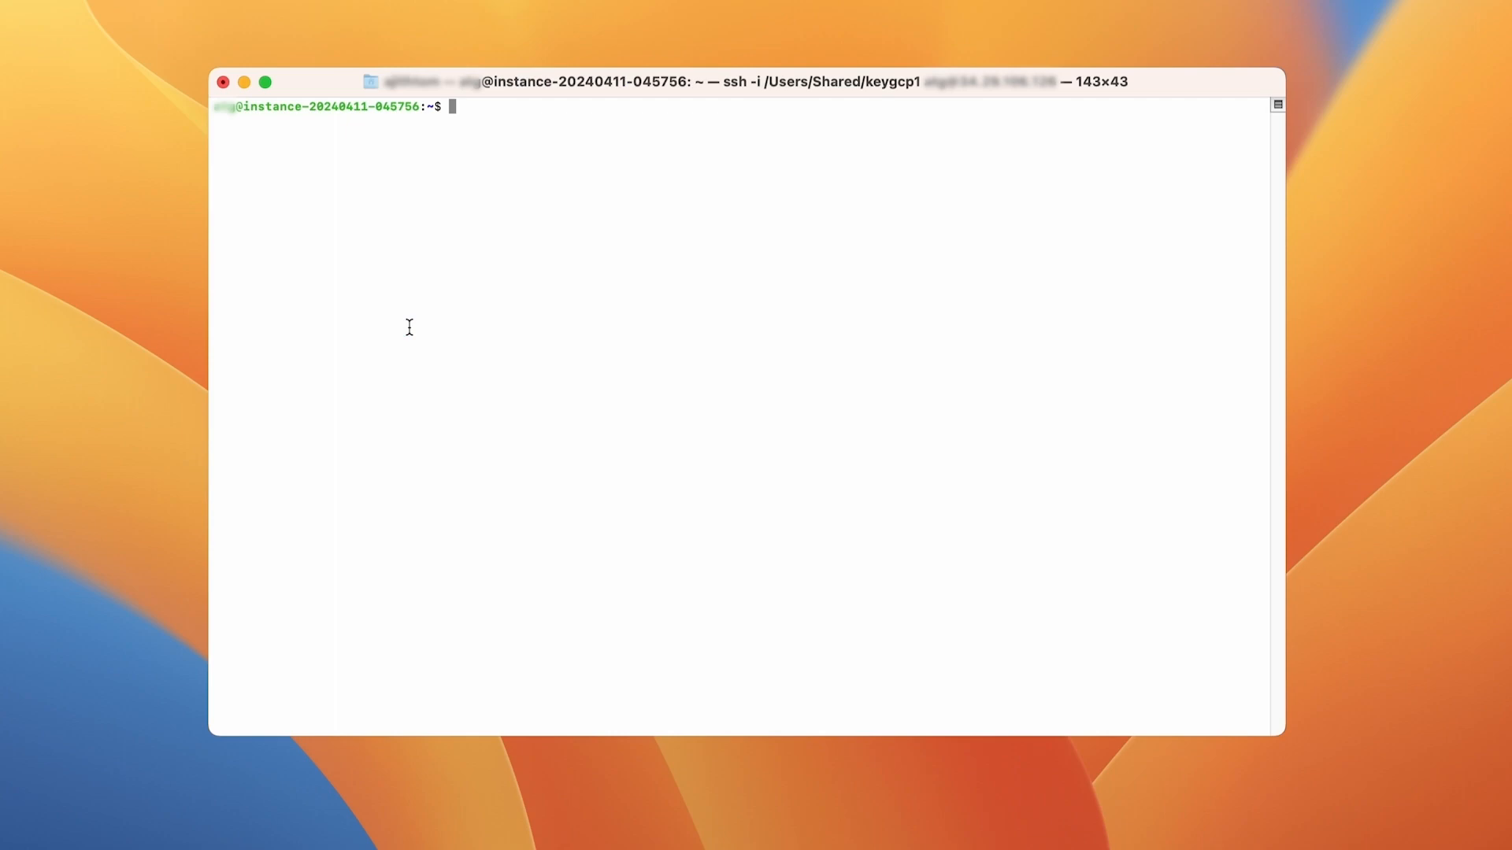
key("super+v")
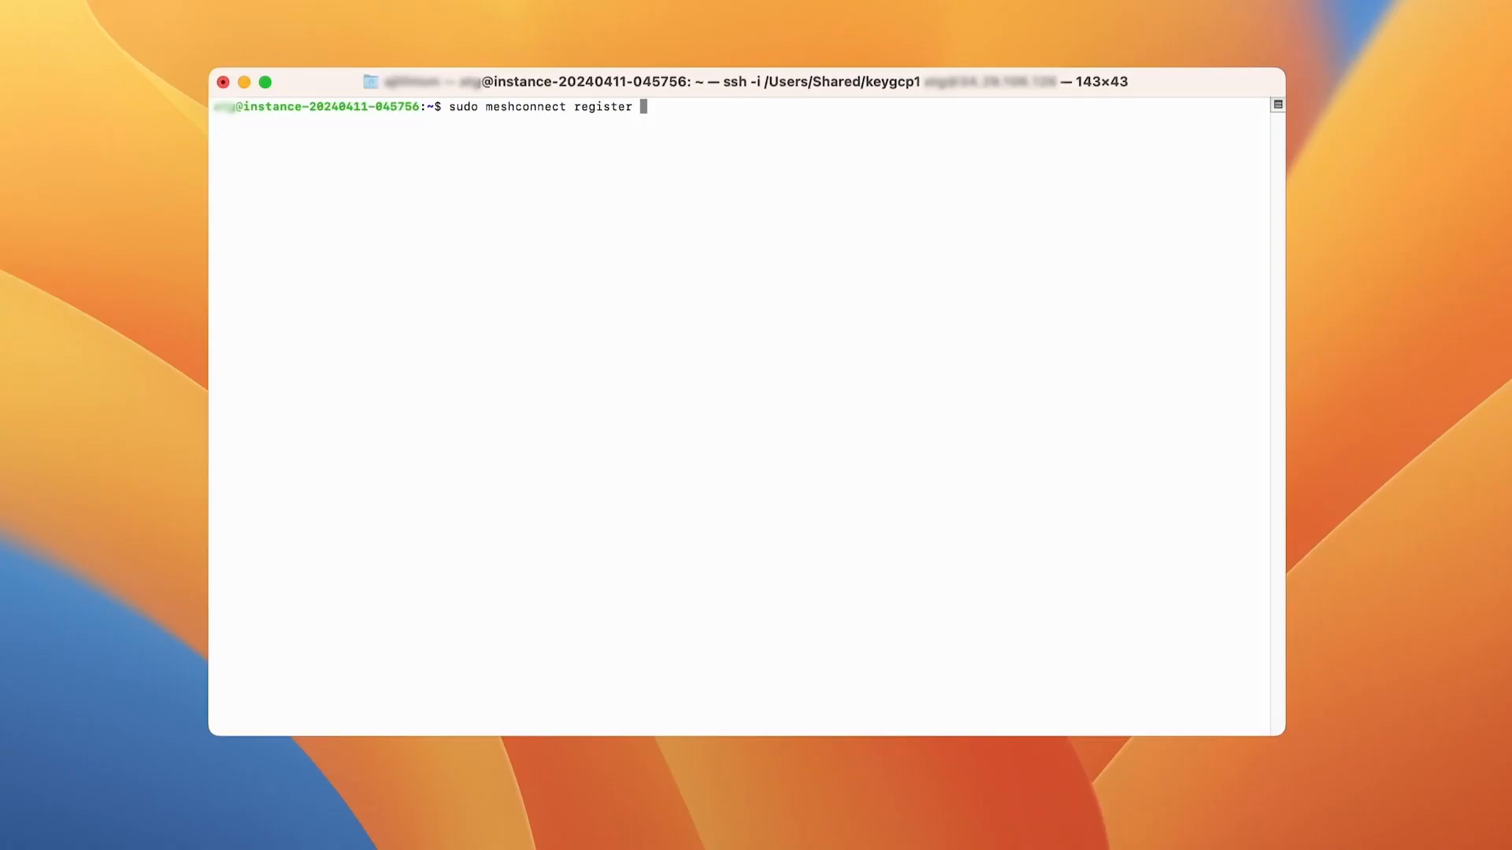
key("super+v")
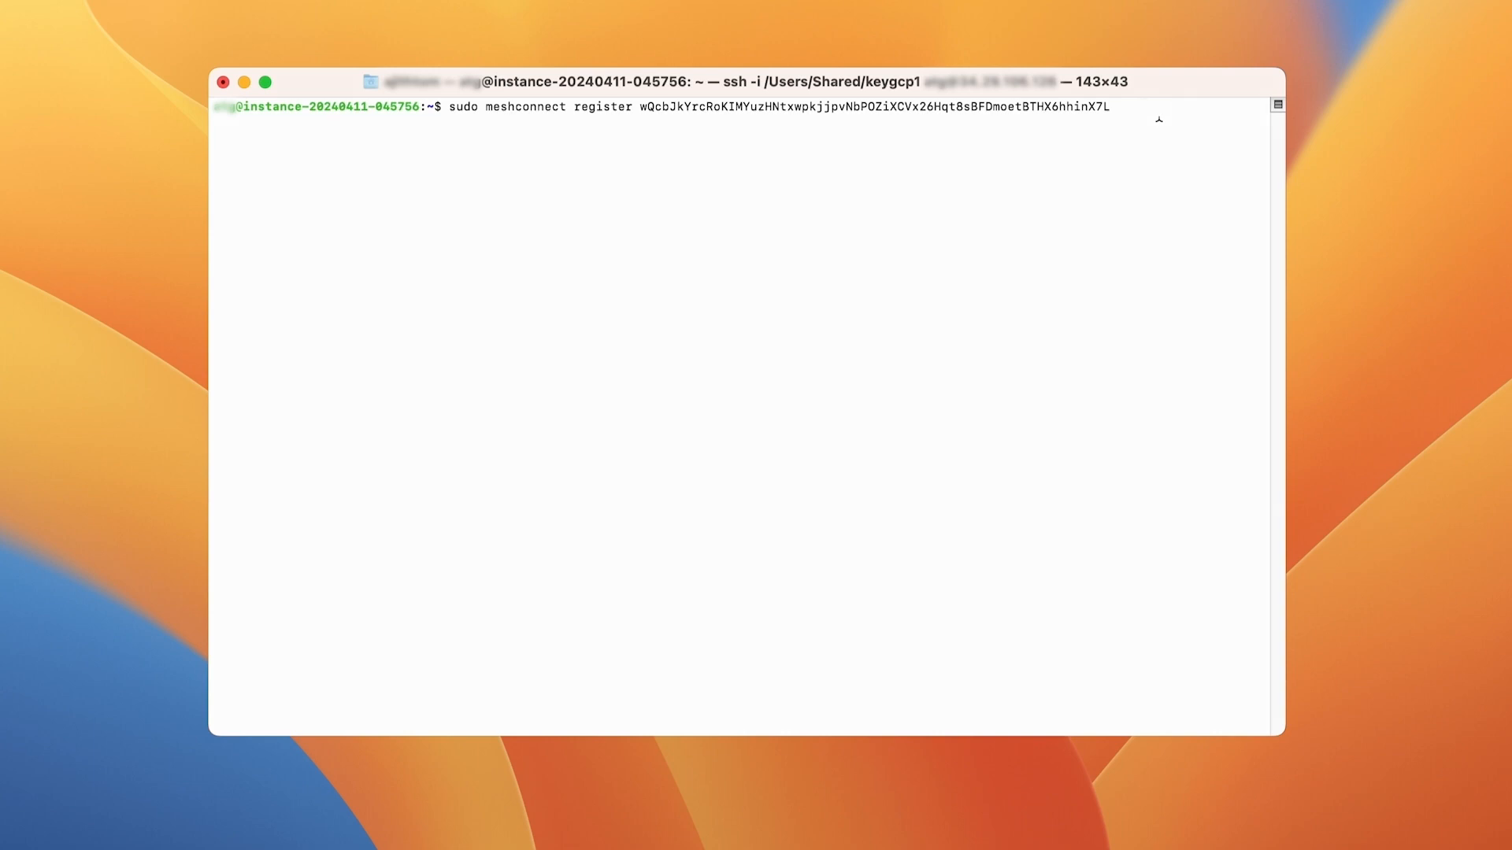
key("Return")
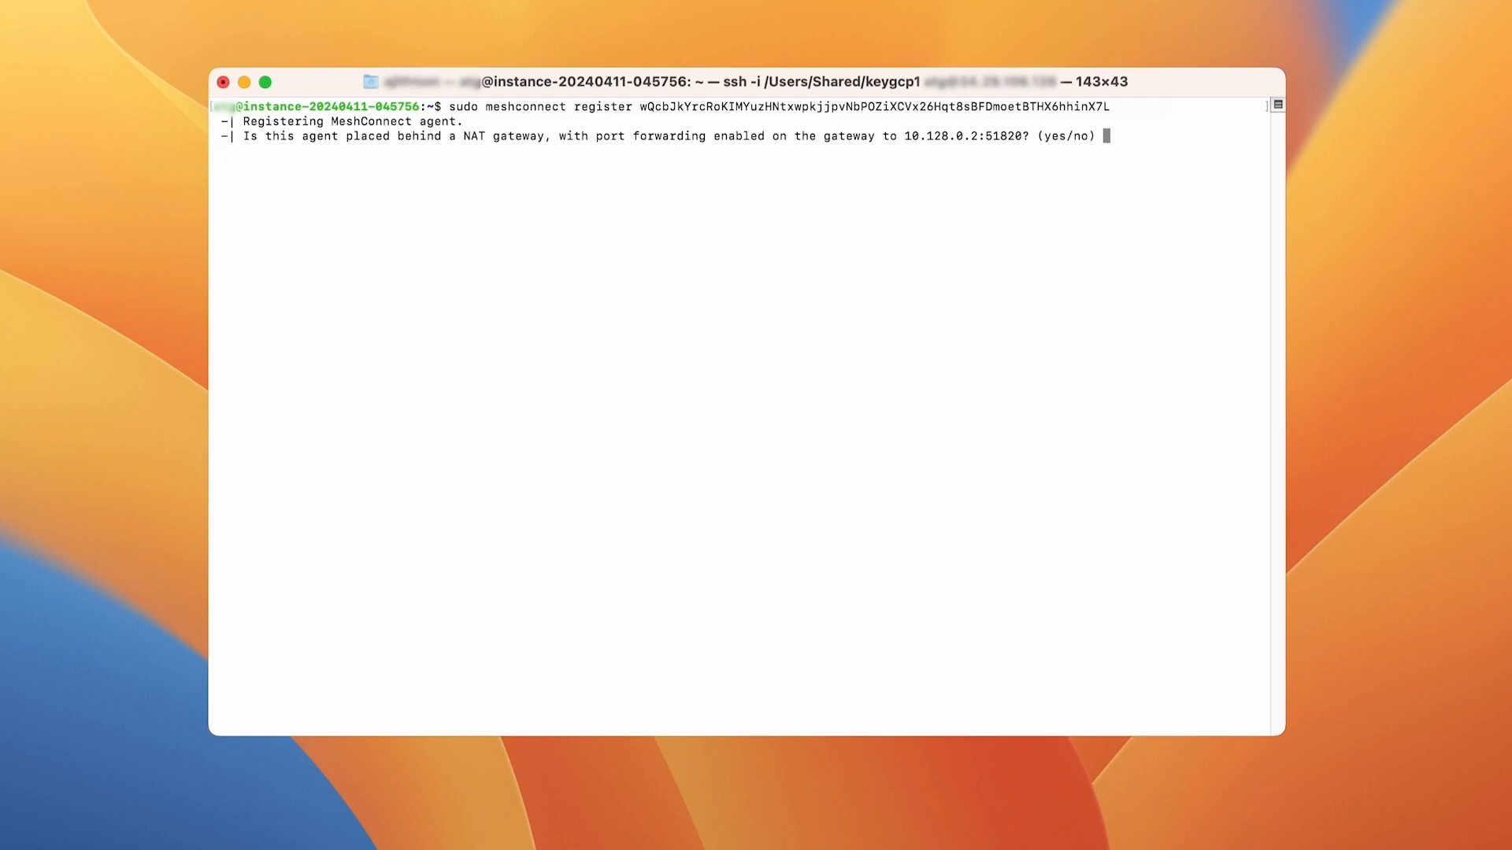
- Answer no to the NAT gateway port forwarding question and yes to configuring the agent as a router
type("no")
key("Return")
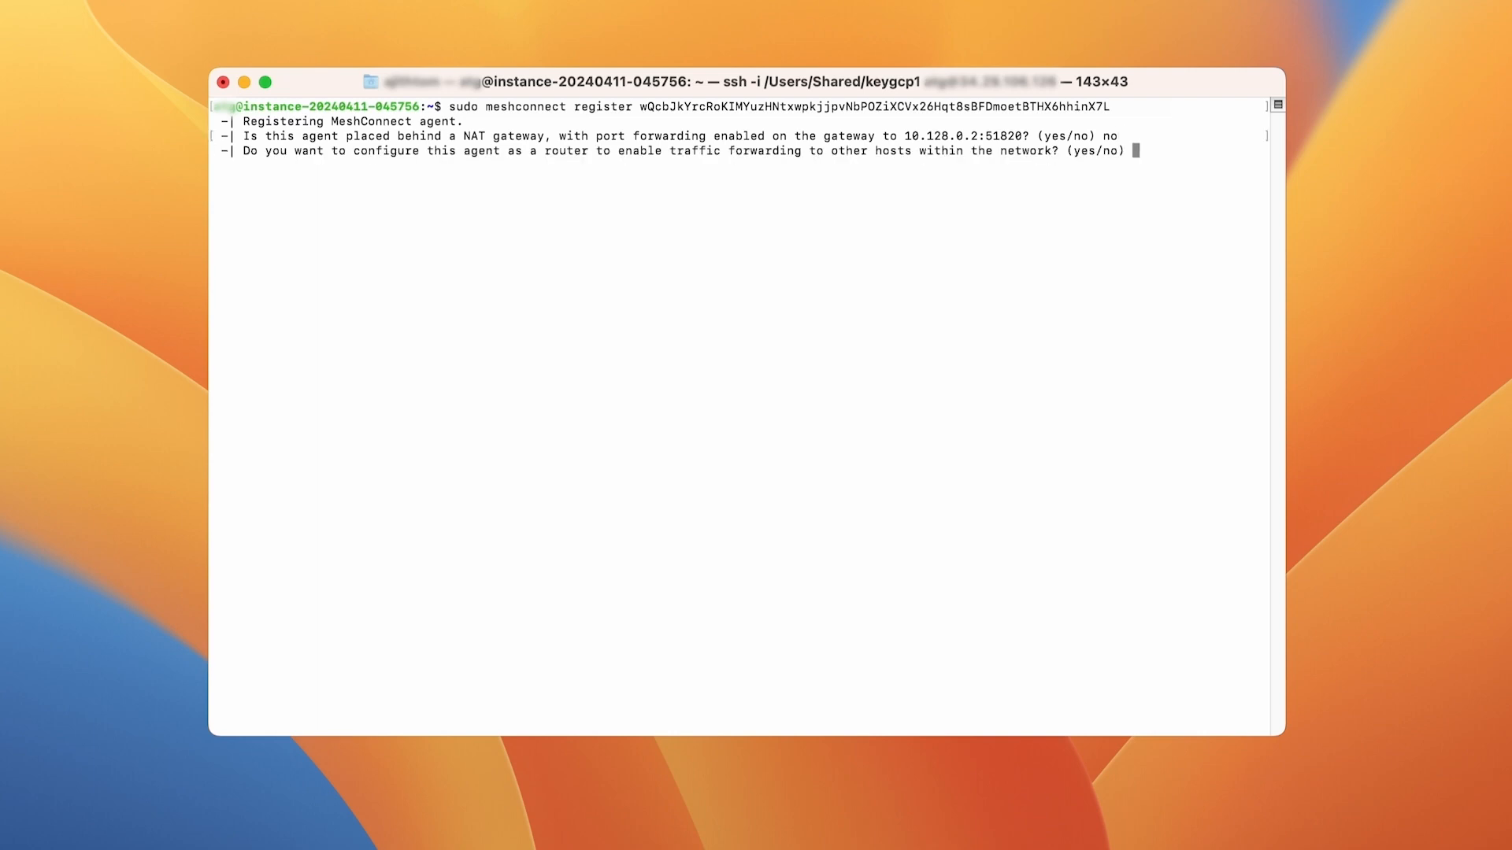
type("yes")
key("Return")
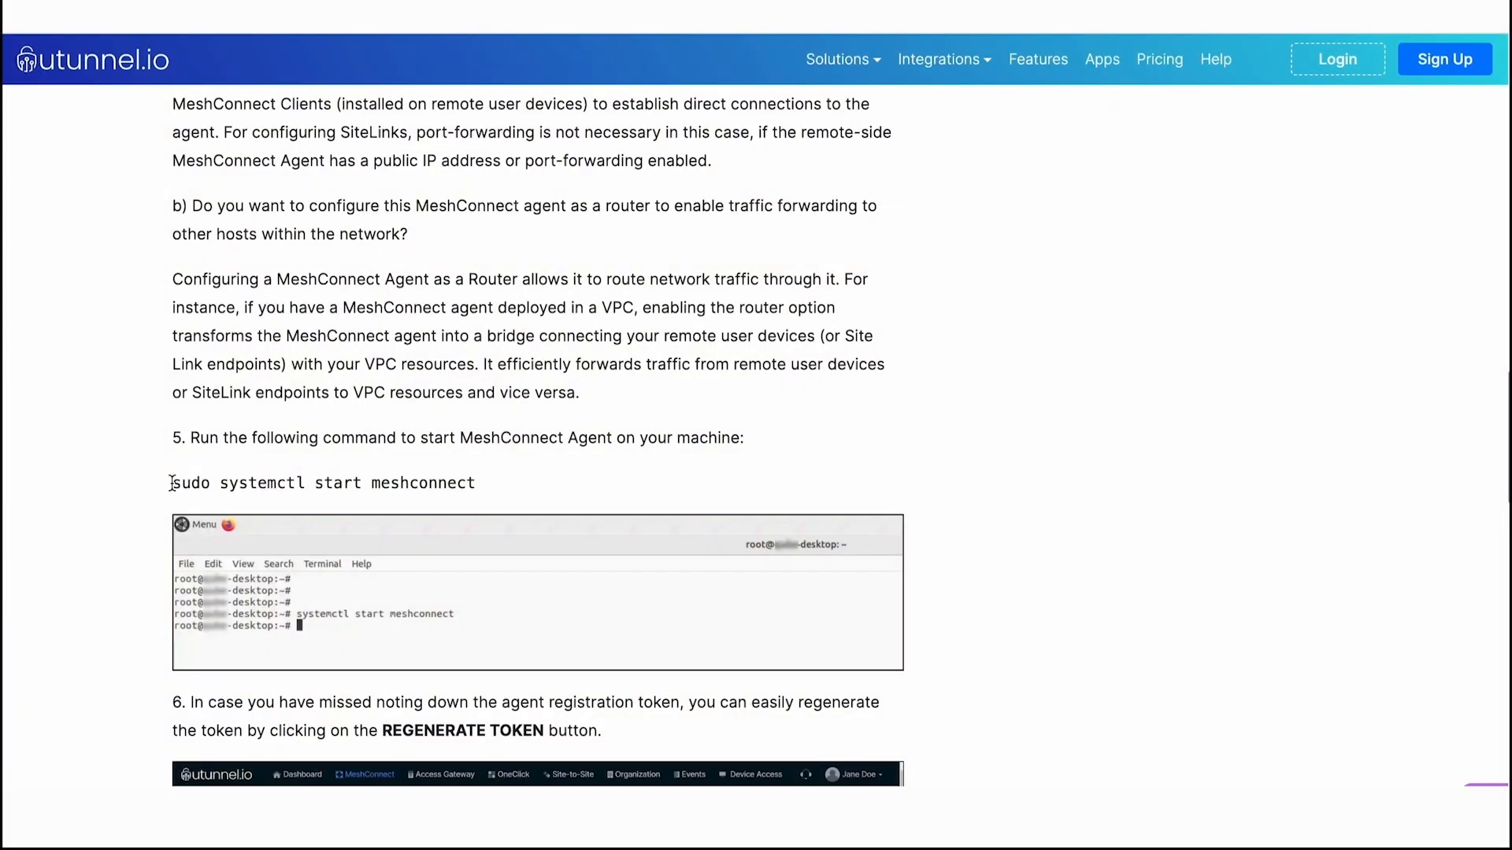
- Copy sudo systemctl start meshconnect from the setup guide and run it in Terminal to start the agent
left_click_drag(172, 482, 464, 499)
right_click(446, 493)
left_click(481, 537)
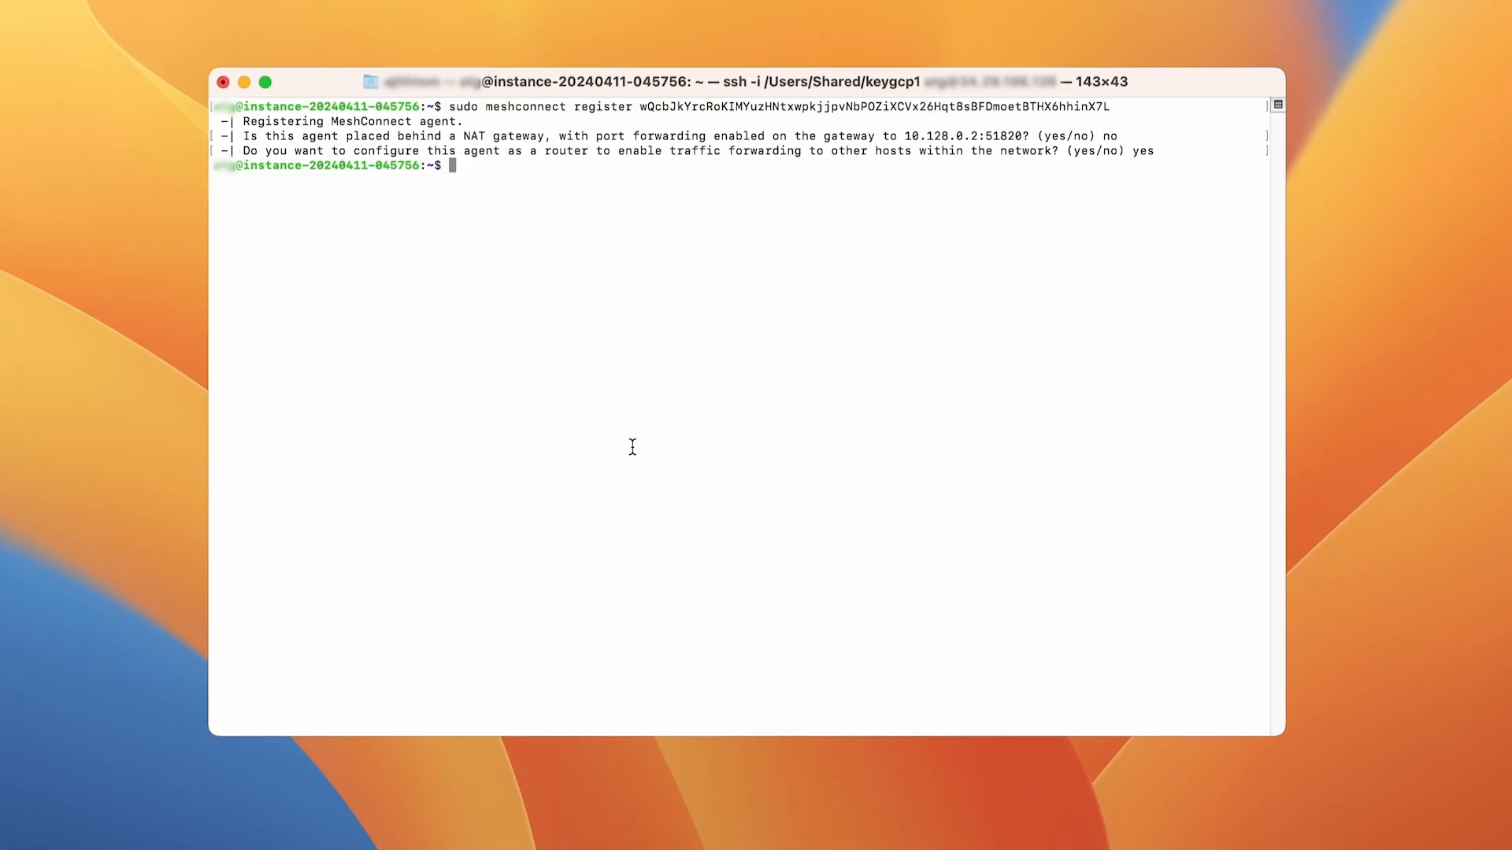
key("super+v")
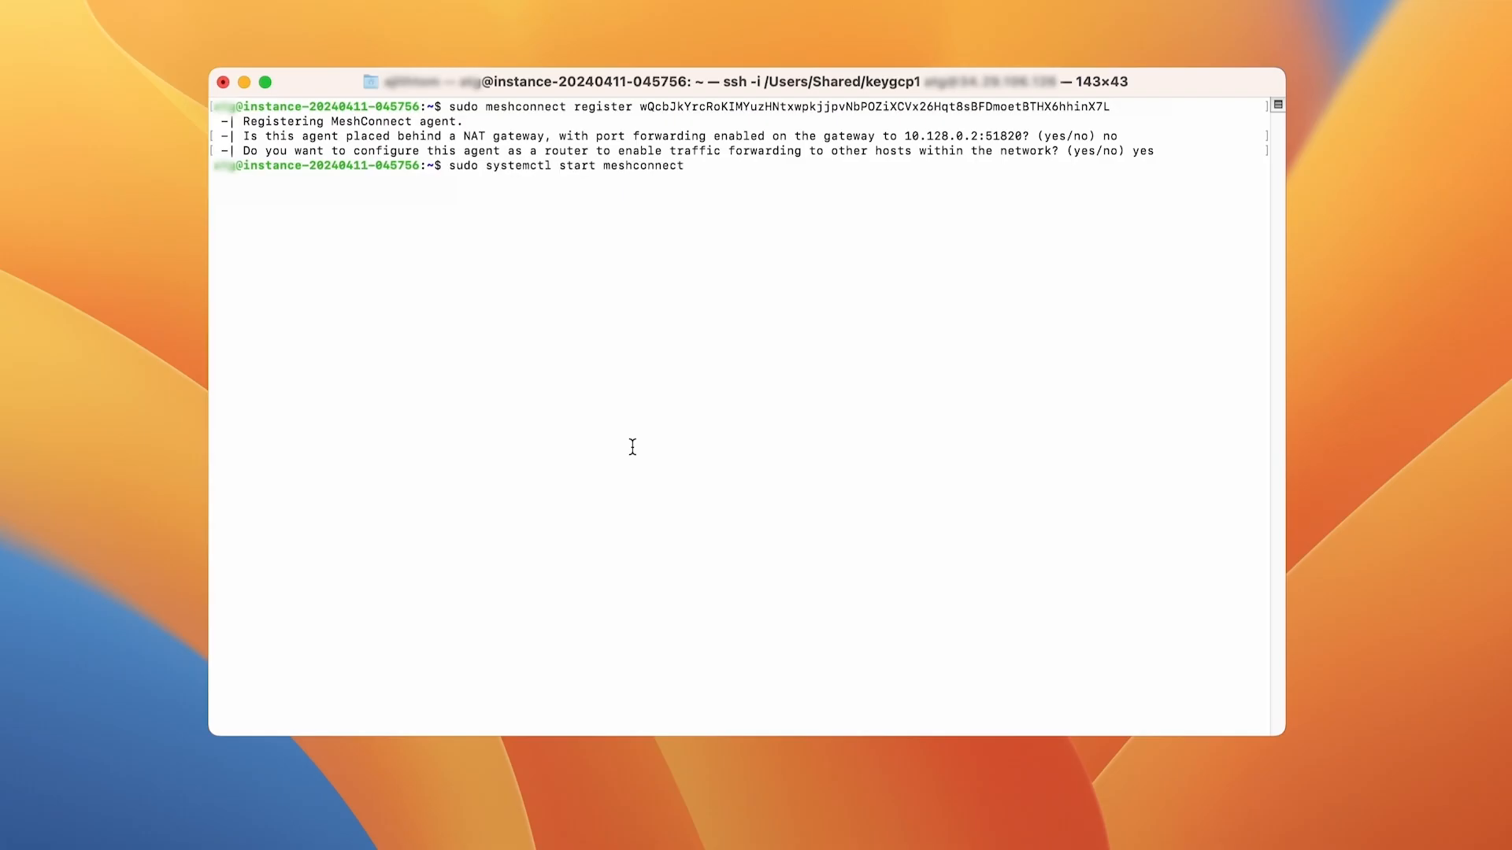
key("Return")
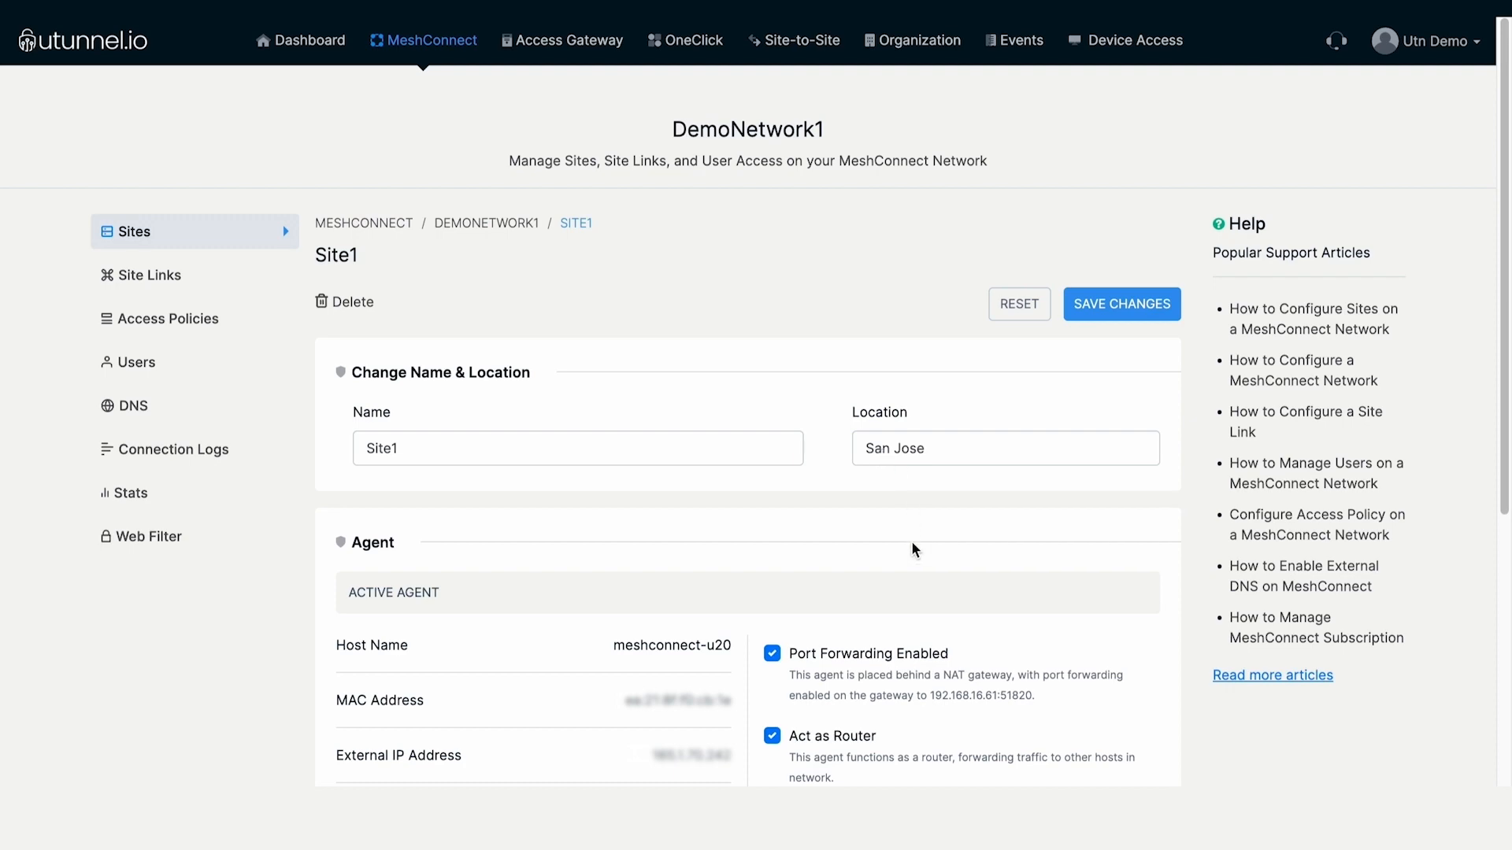
- Review Site1's agent details and resources, then start a new resource and examine its address type and protocol options
scroll(914, 549, "down", 3)
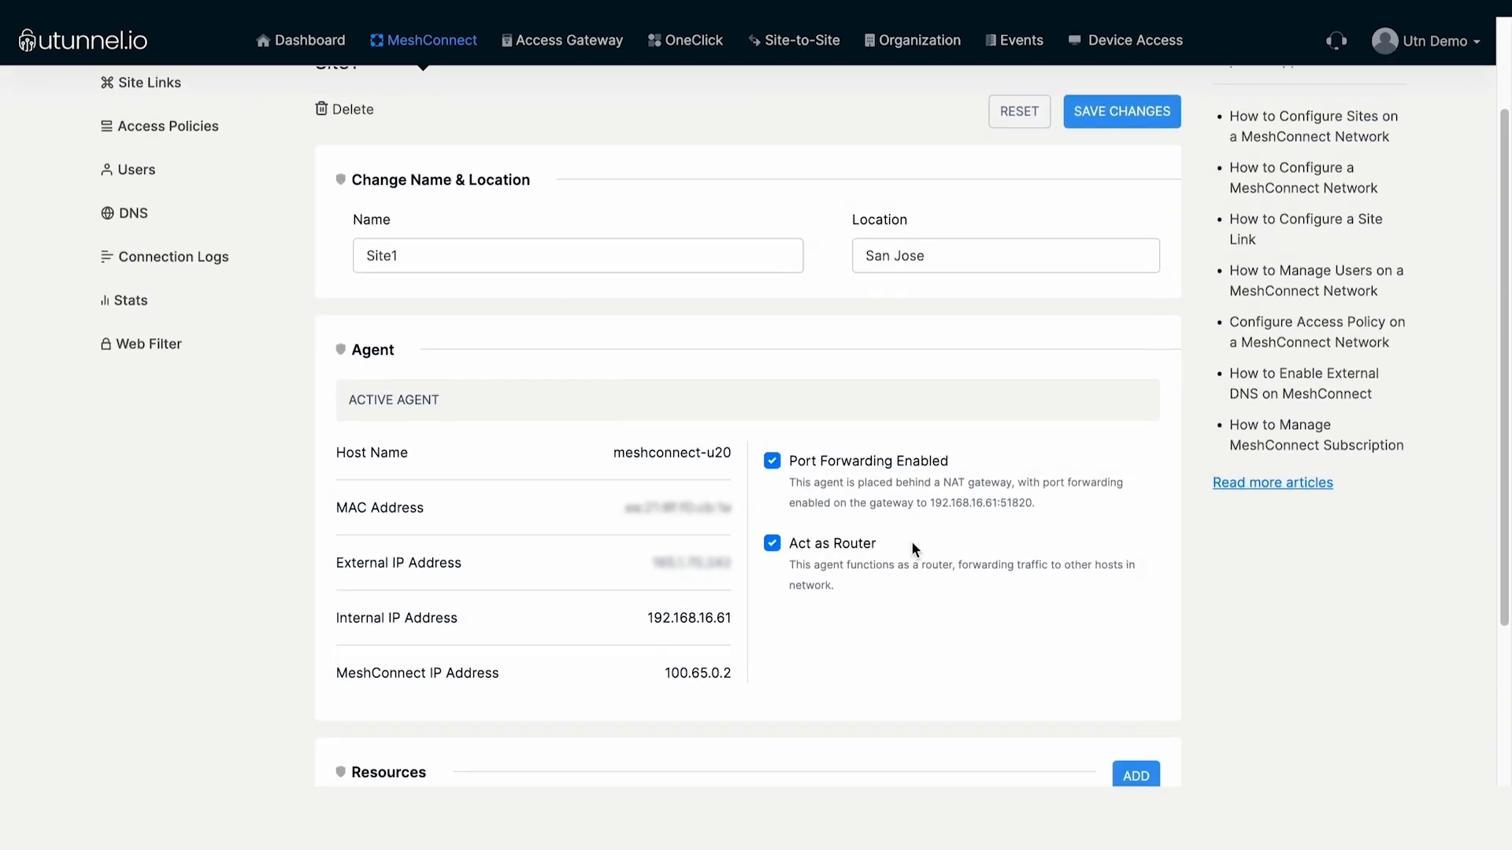
scroll(911, 543, "down", 3)
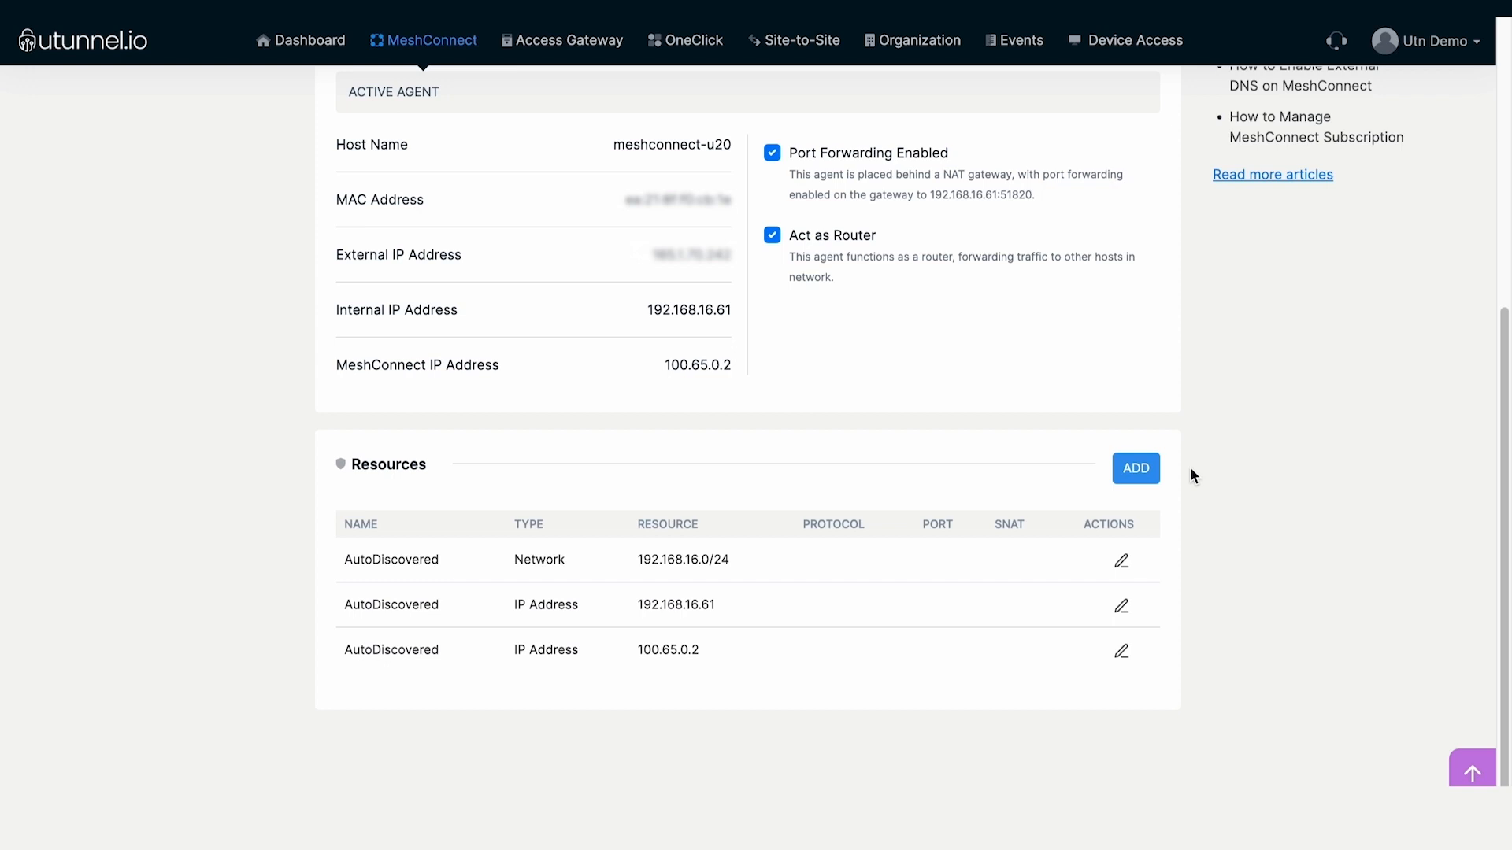
left_click(1125, 477)
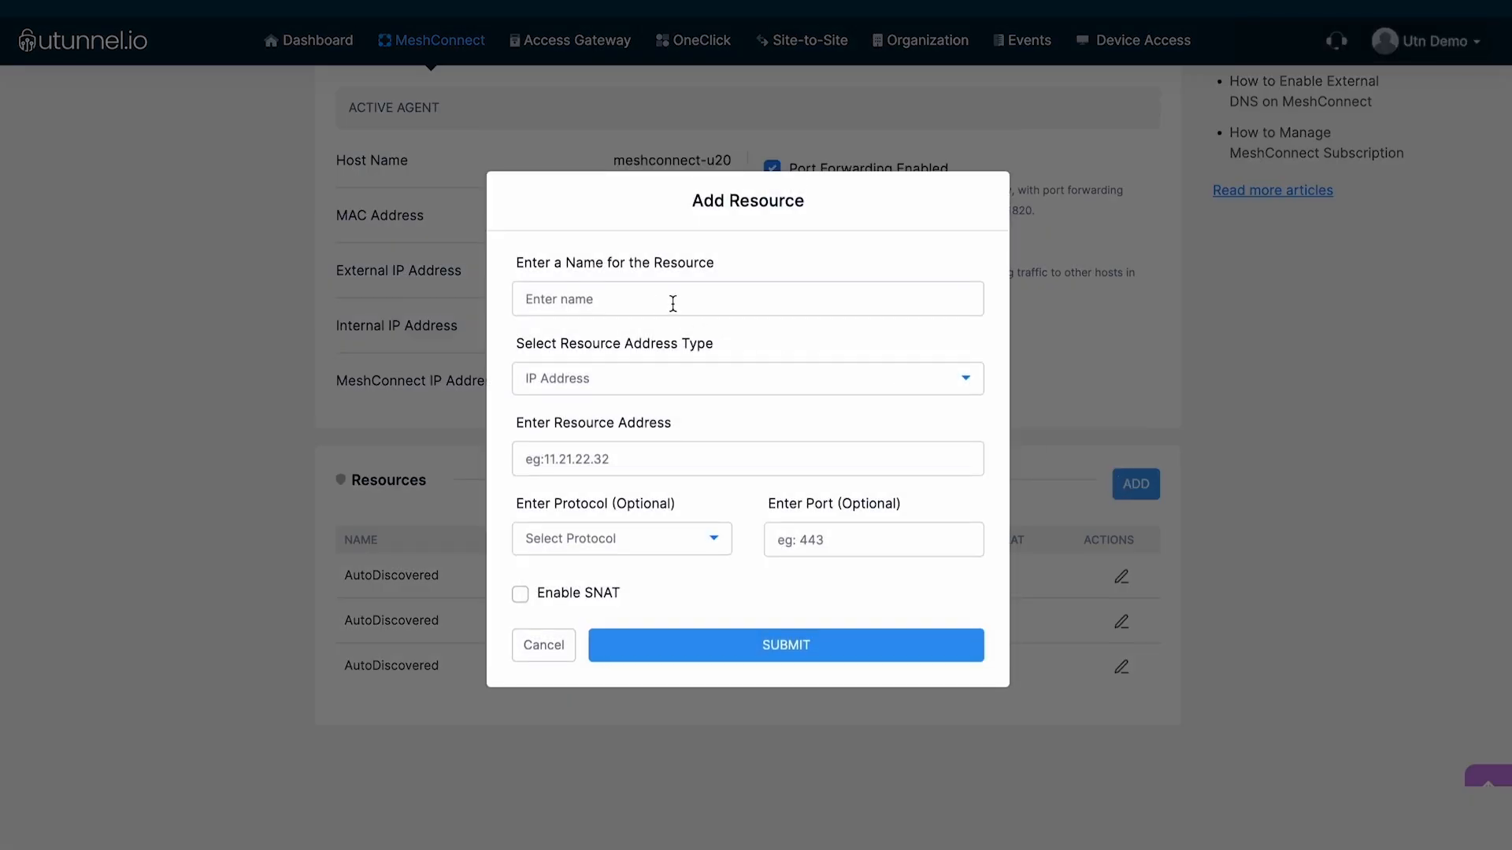
left_click(731, 390)
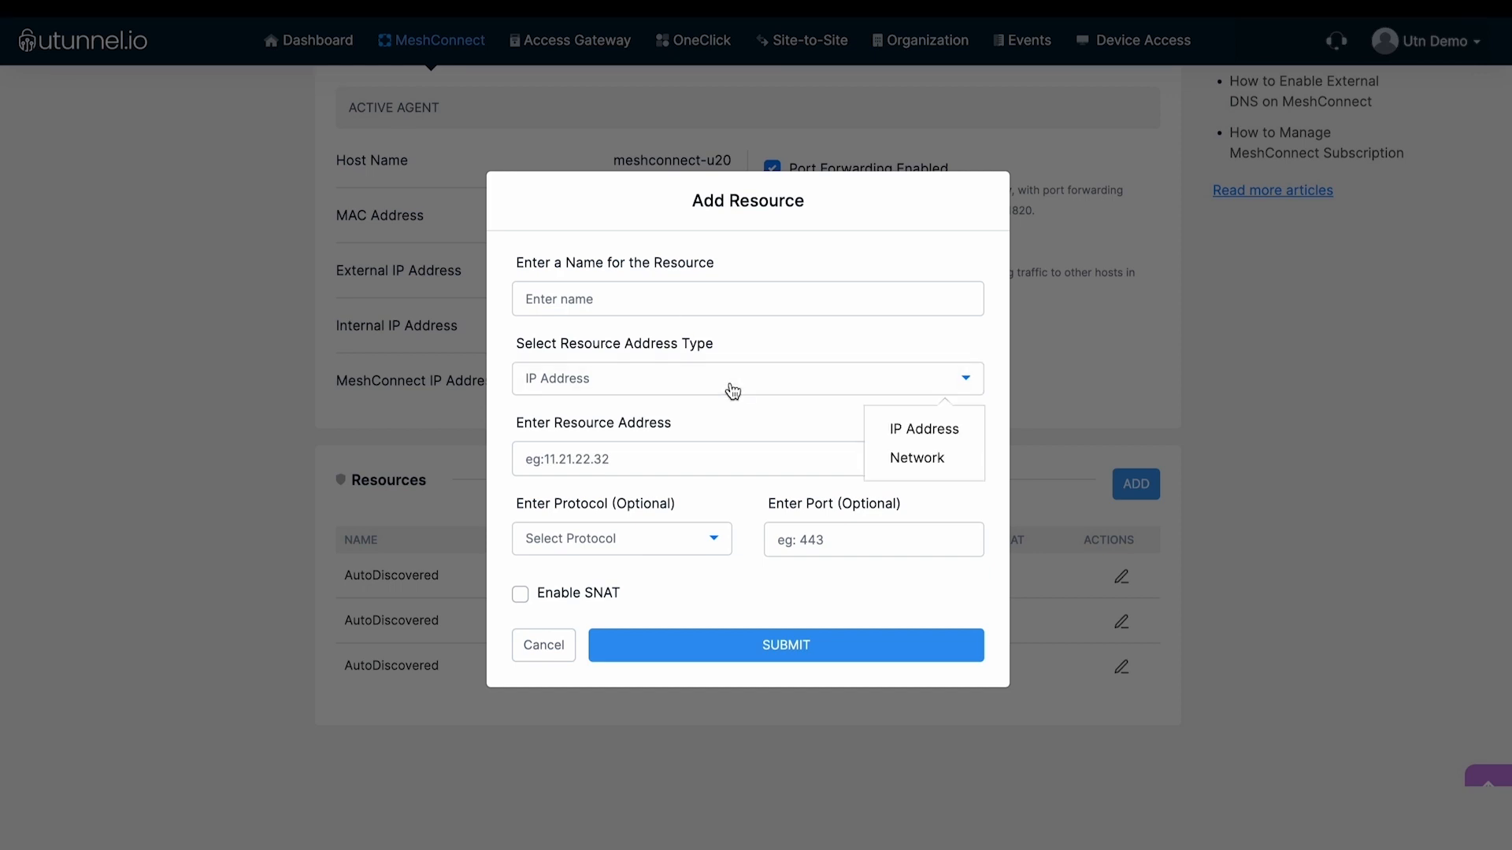
left_click(732, 390)
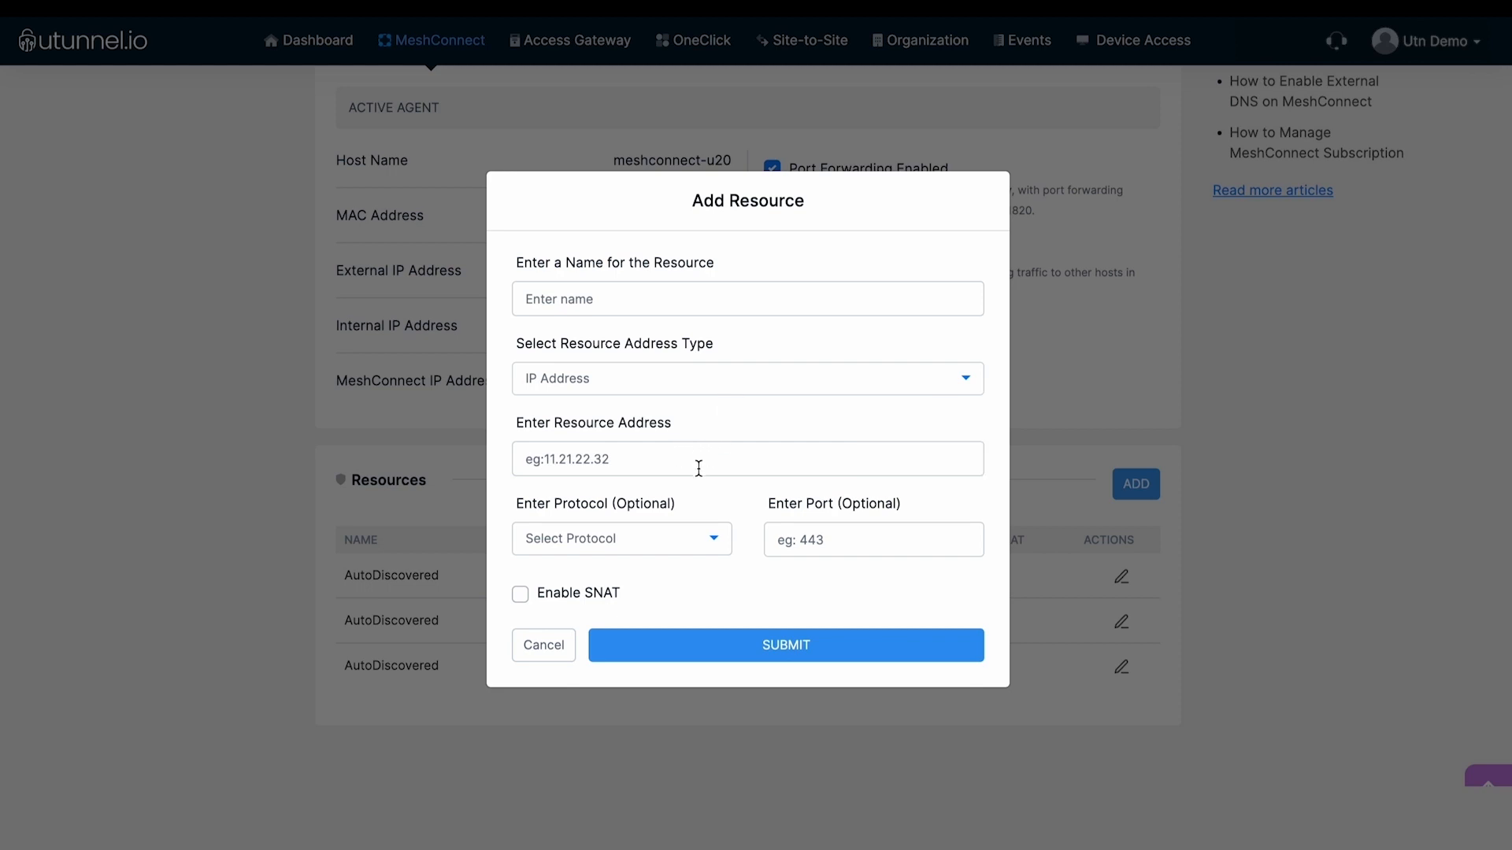
left_click(714, 543)
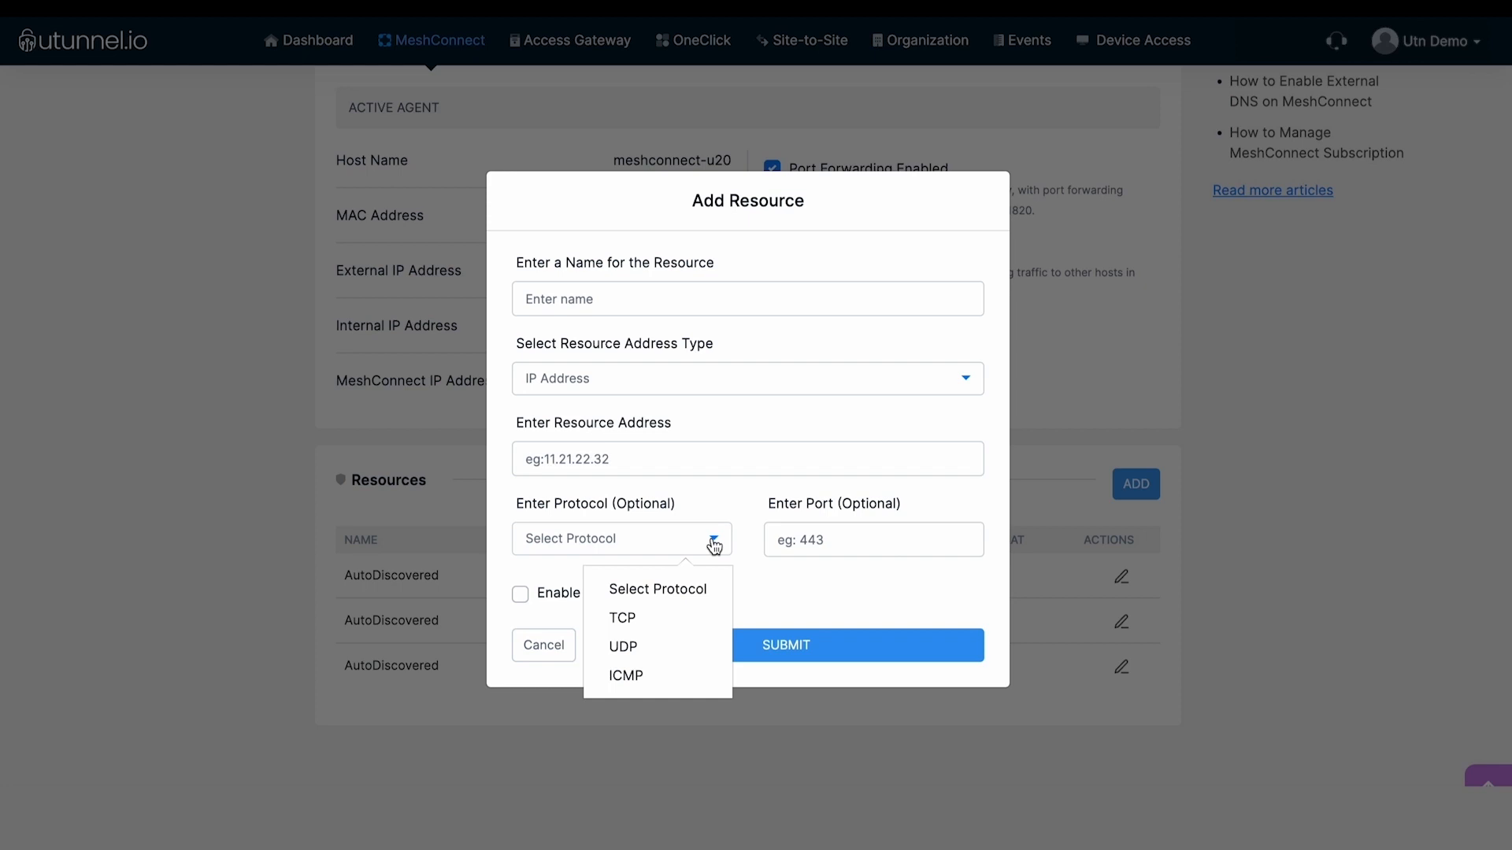
left_click(713, 542)
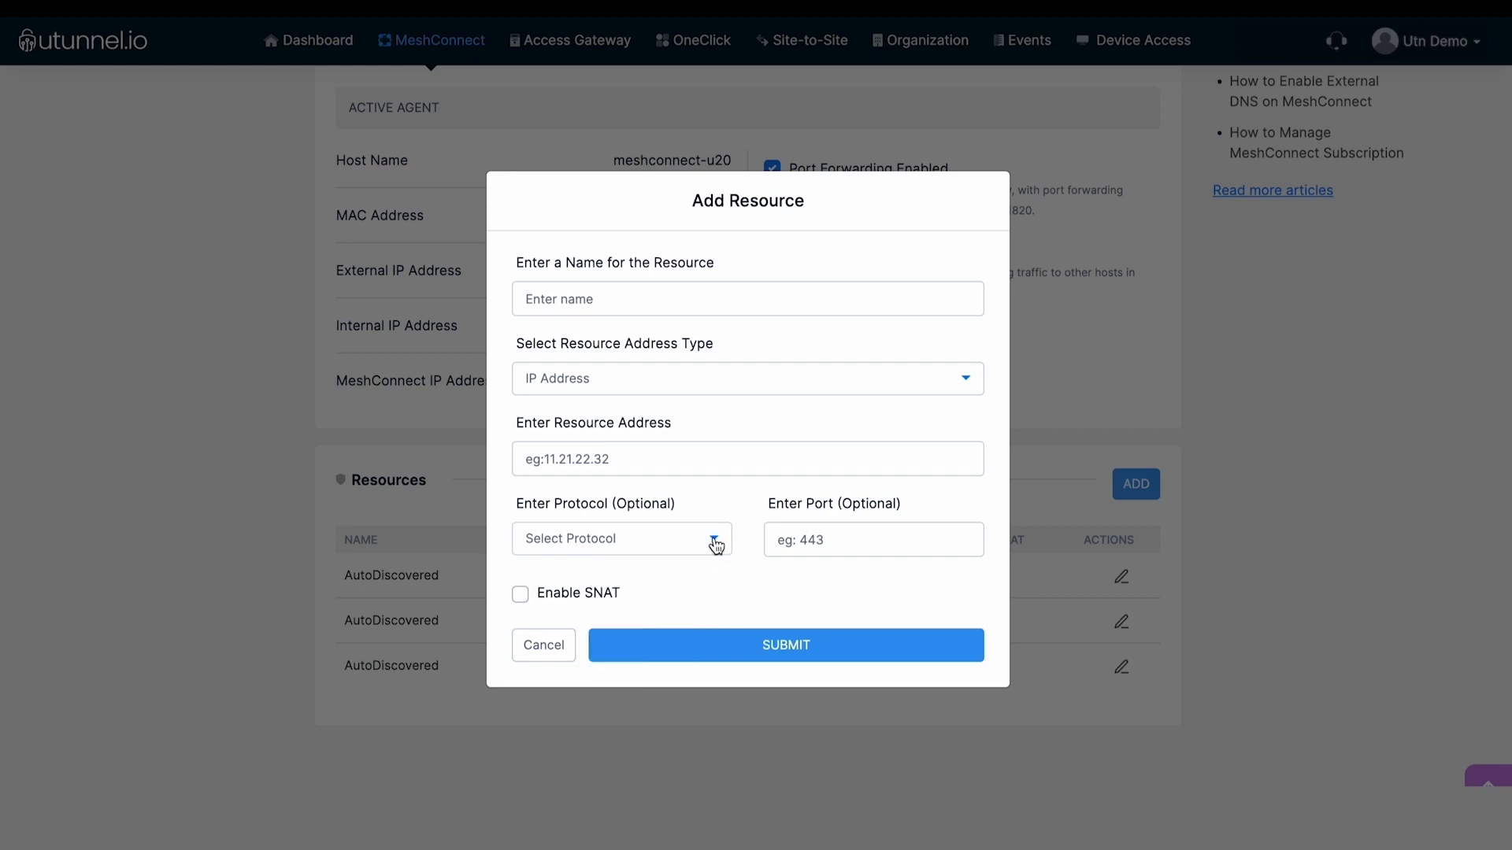
- Try to submit the new resource with SNAT enabled to 192.168.16.61
left_click(573, 592)
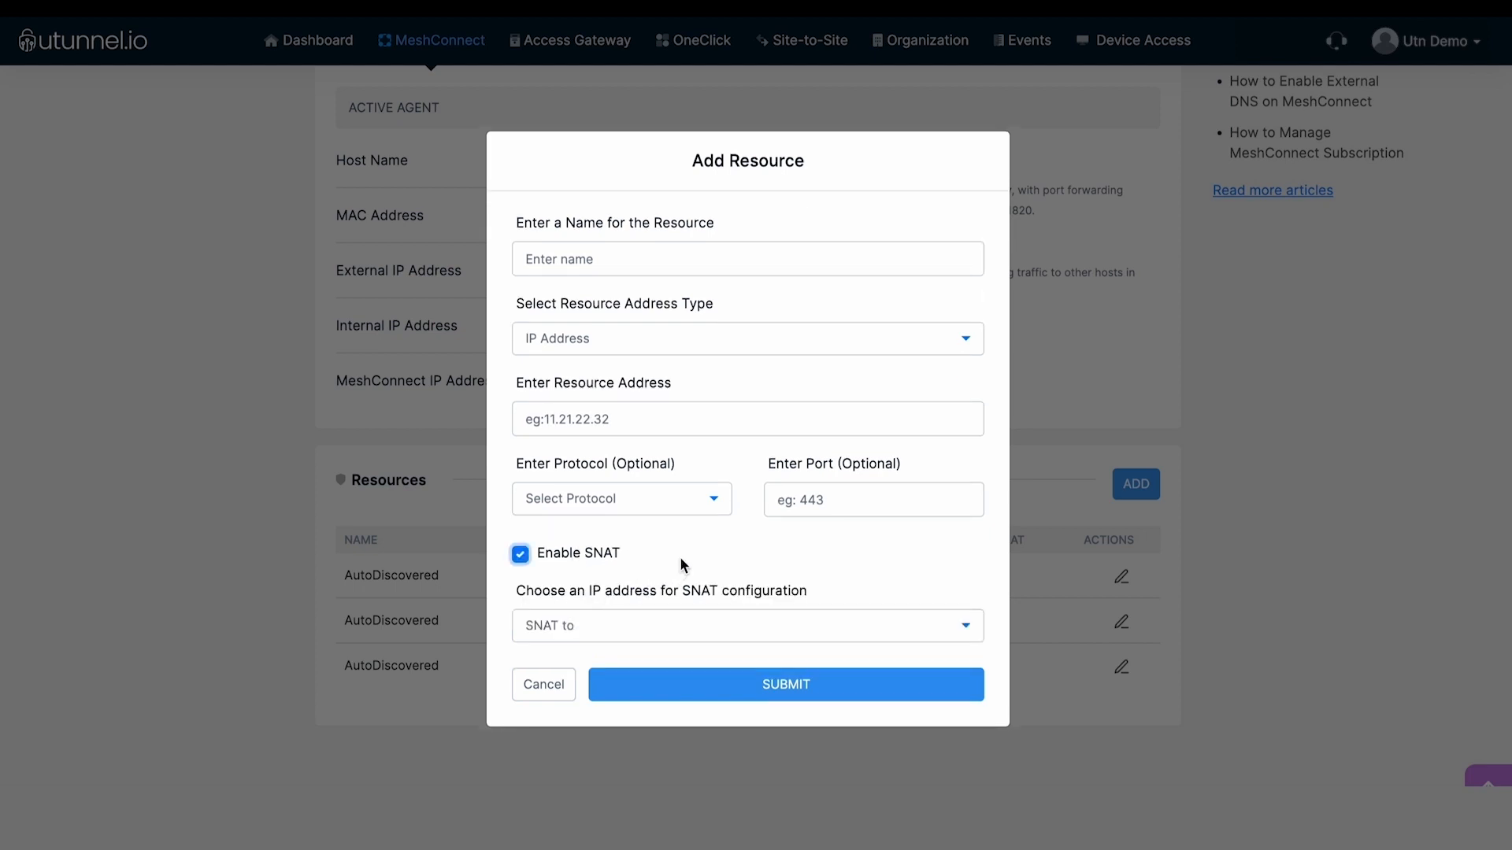
left_click(700, 635)
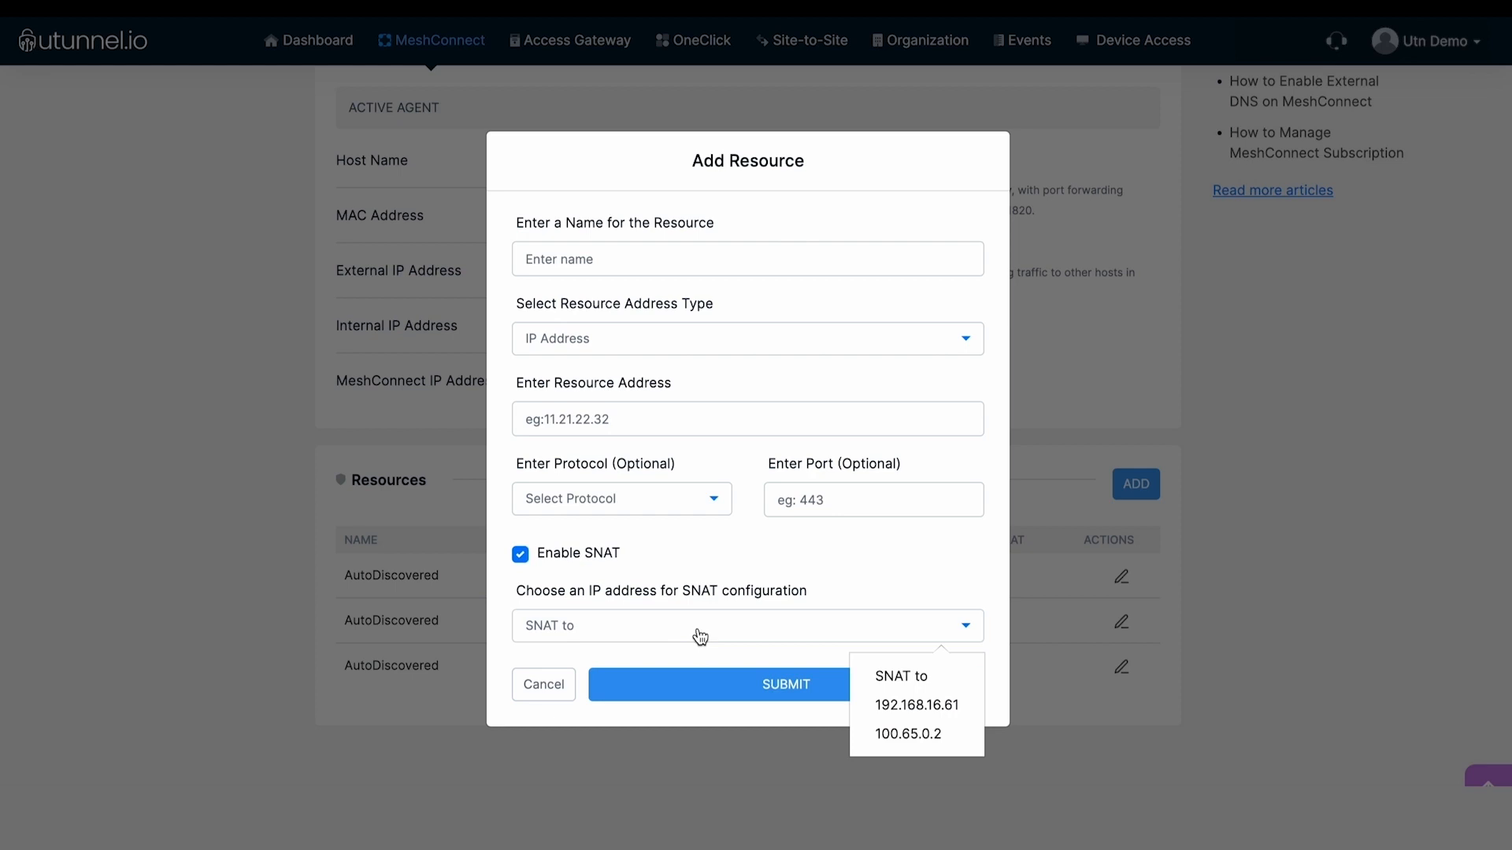
left_click(887, 704)
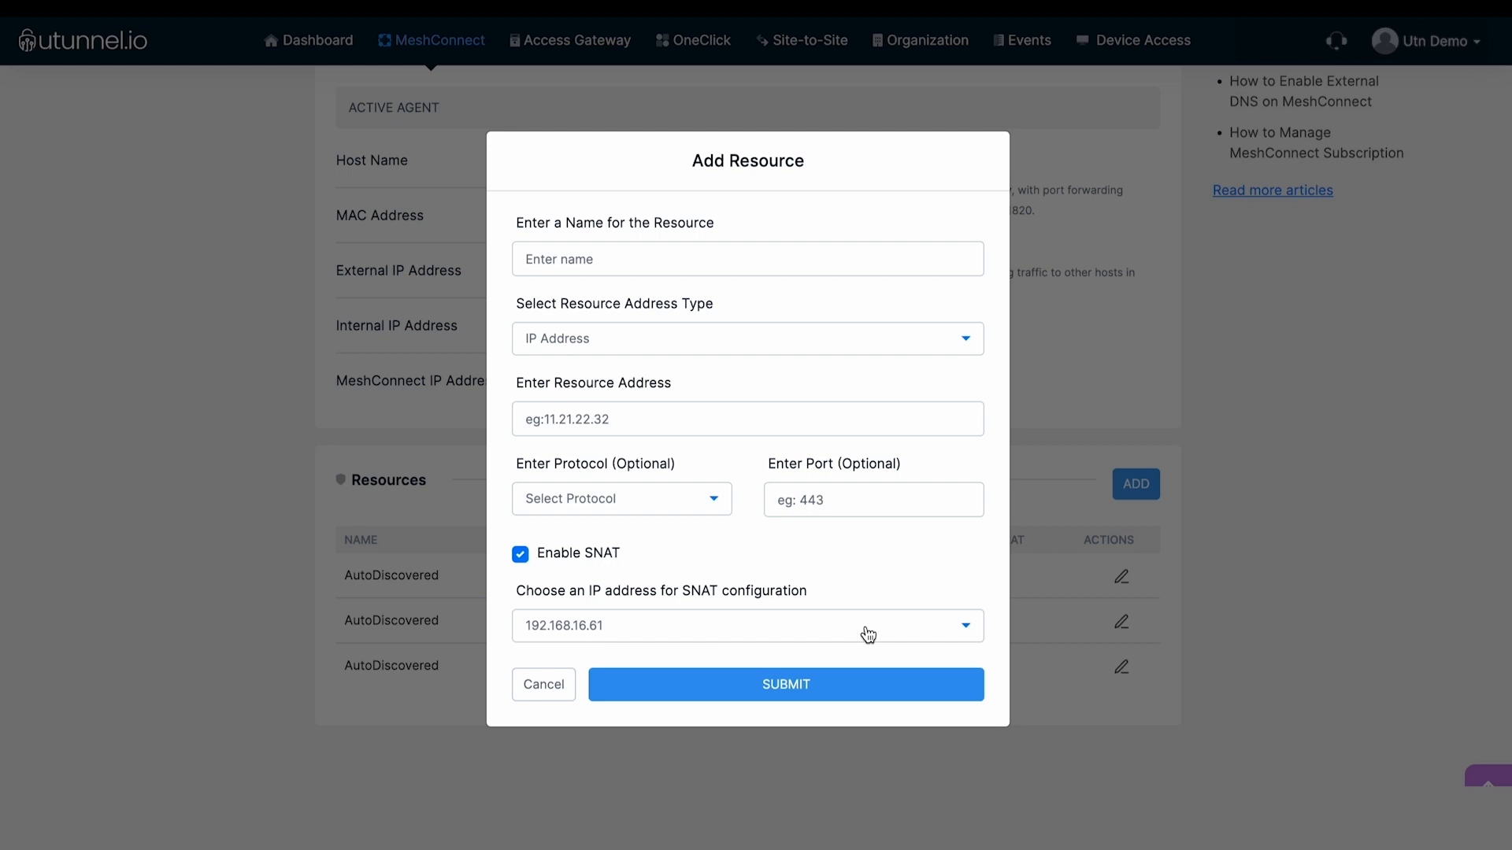
left_click(840, 685)
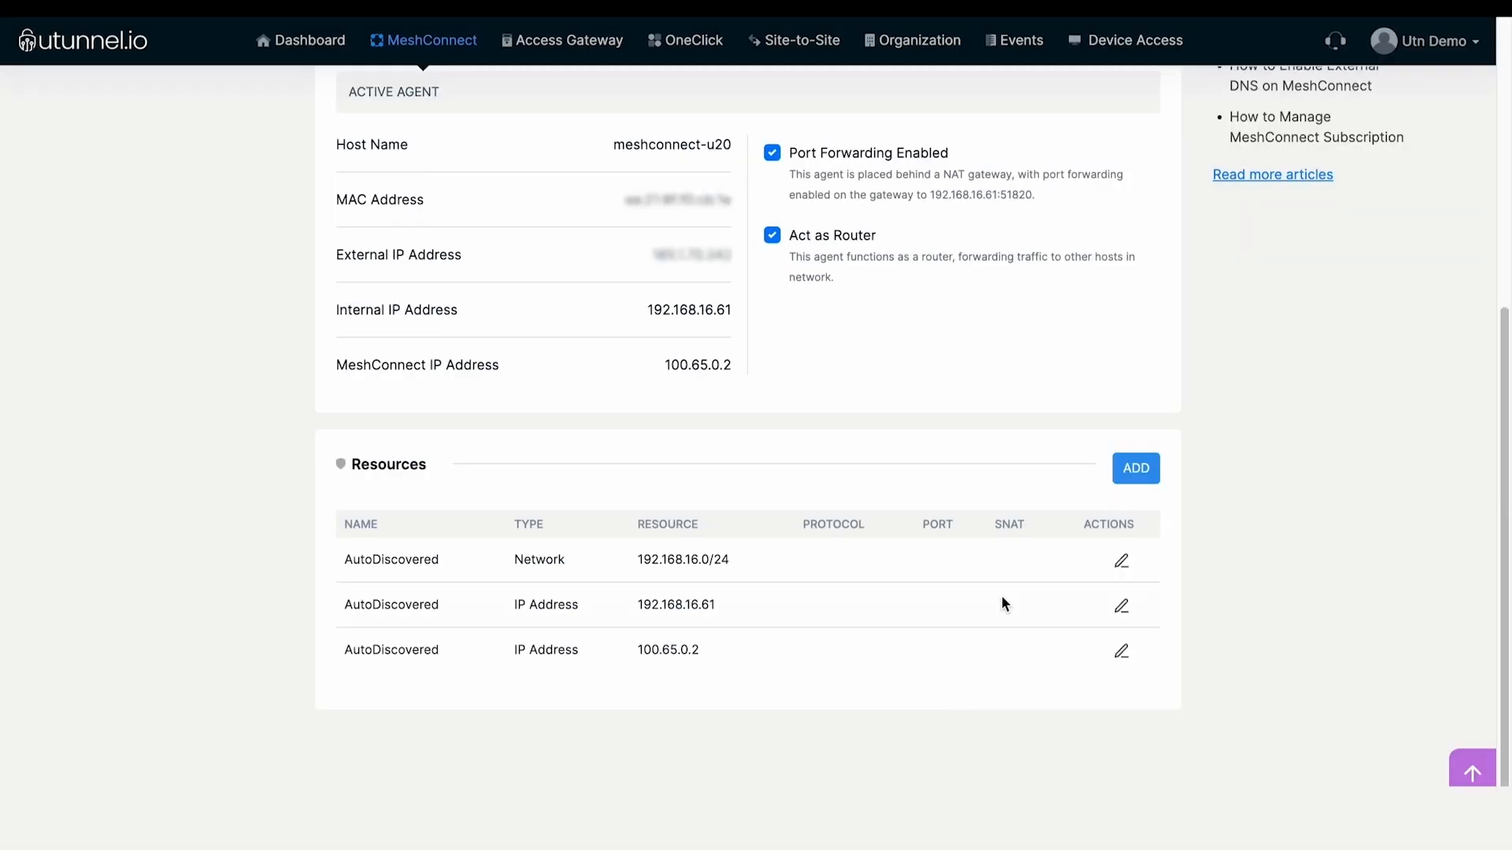
- Start a new access policy for the MeshConnect network and name it AccessPolicy1
scroll(1000, 594, "up", 2)
scroll(1002, 604, "up", 5)
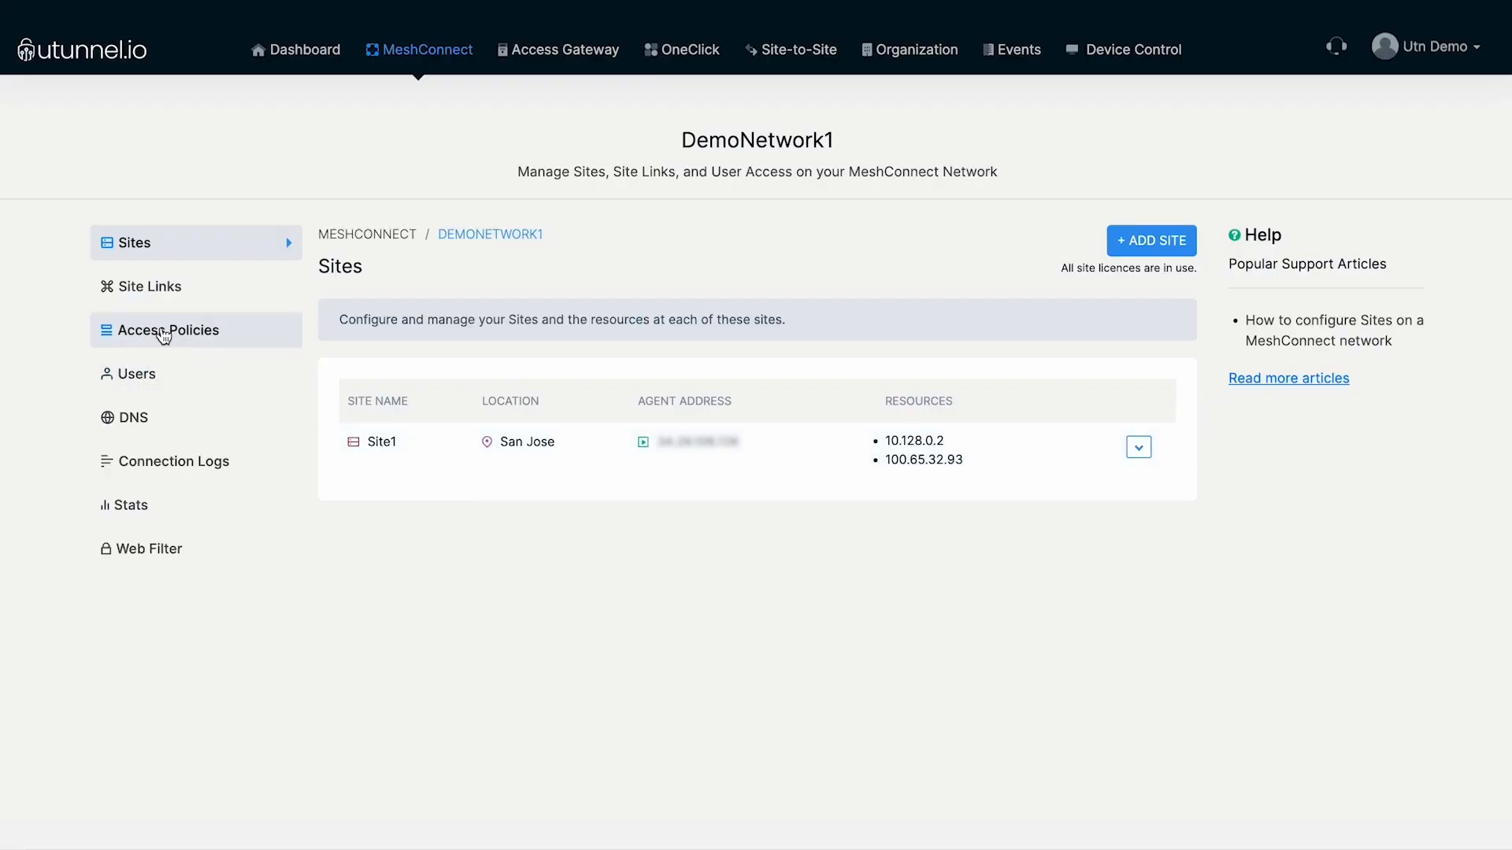
left_click(163, 335)
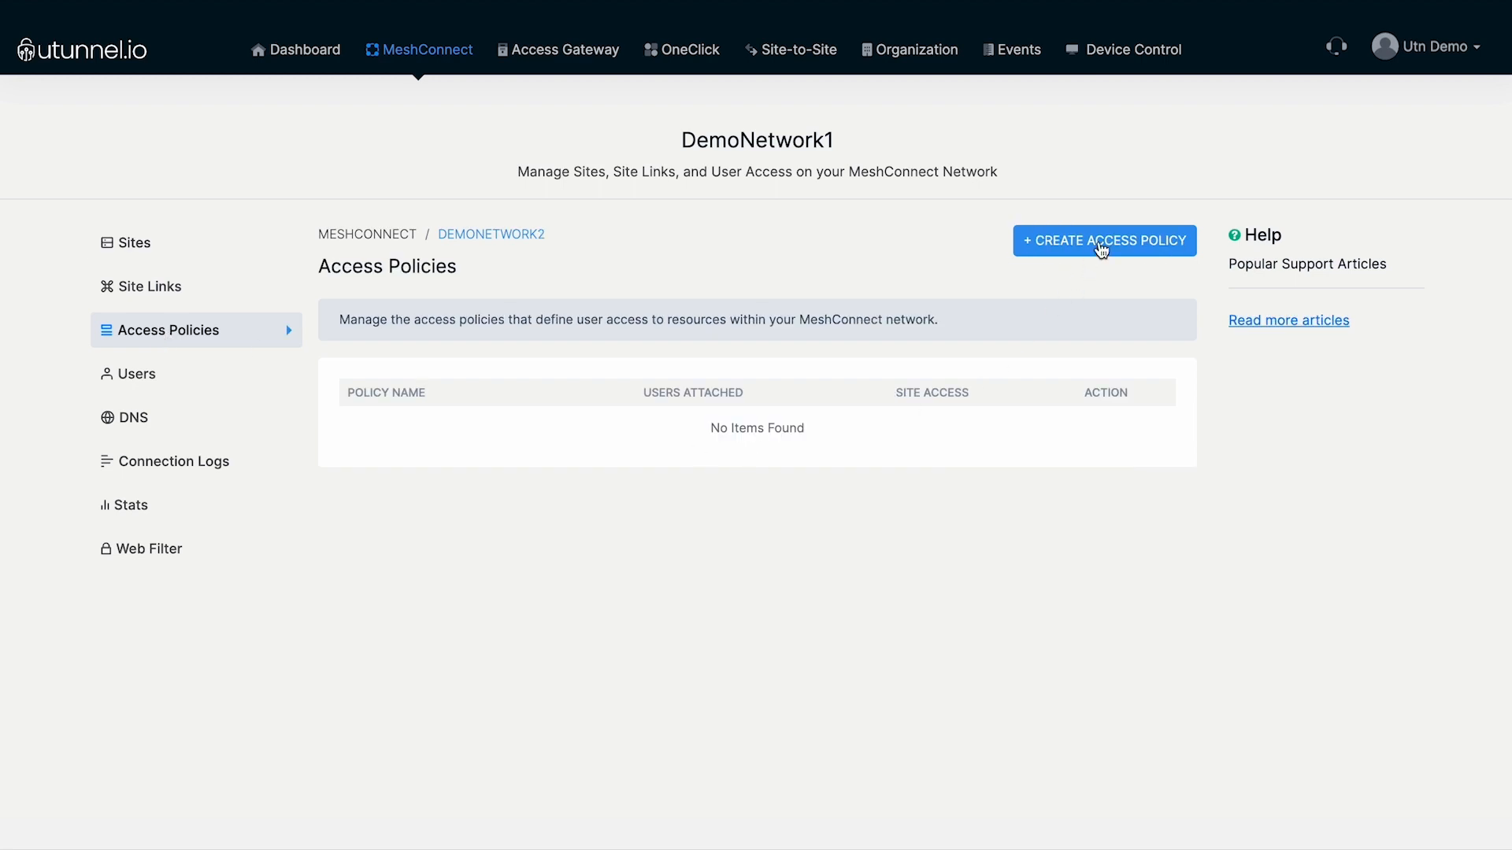
left_click(1101, 242)
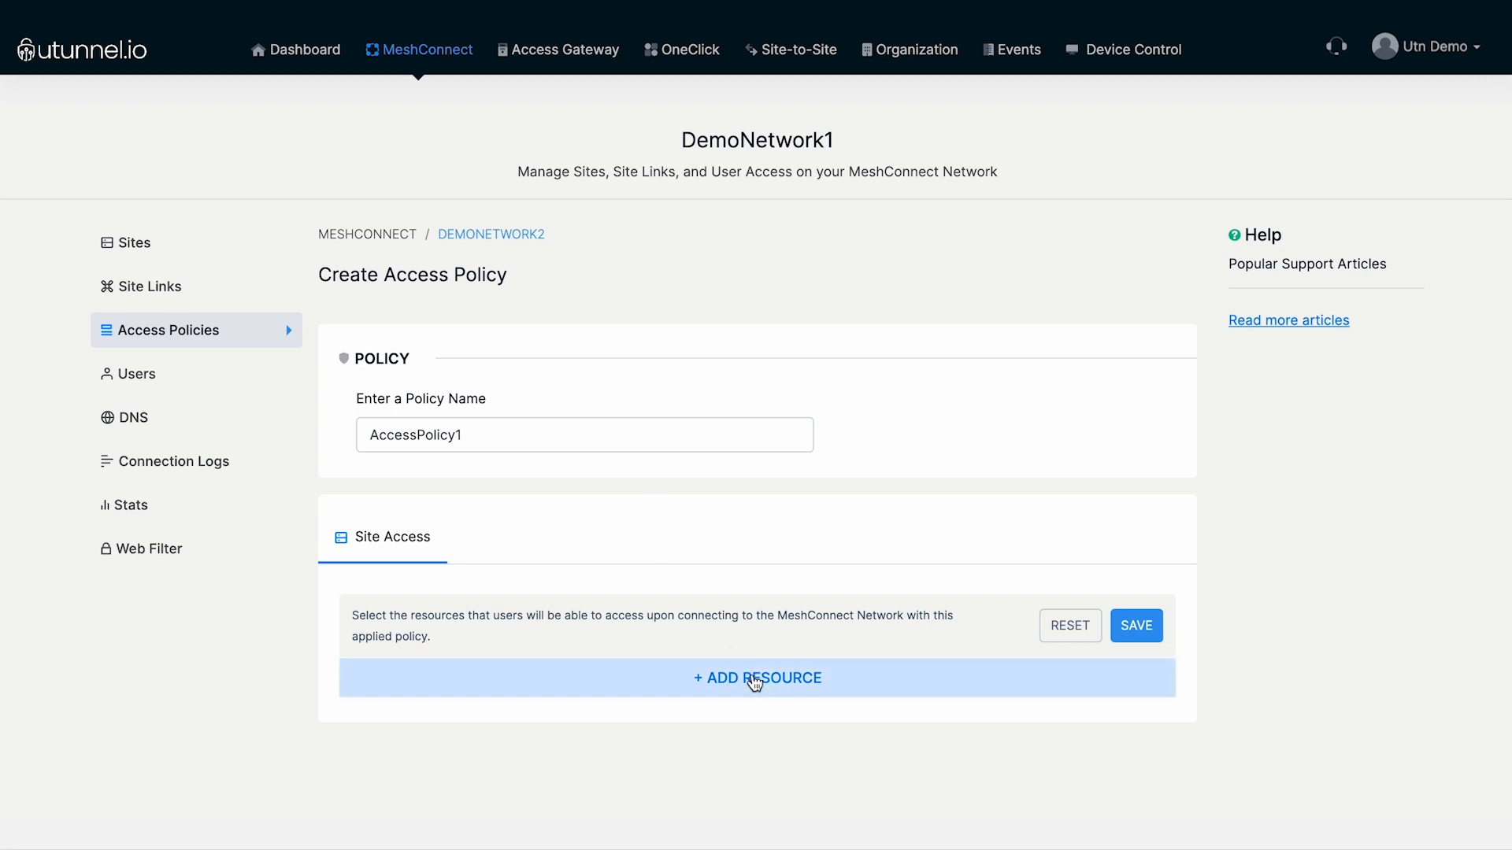
- Add Site1's resources 10.128.0.2/32, 100.65.32.93 and WebApp 10.128.0.121 to the access policy
left_click(754, 682)
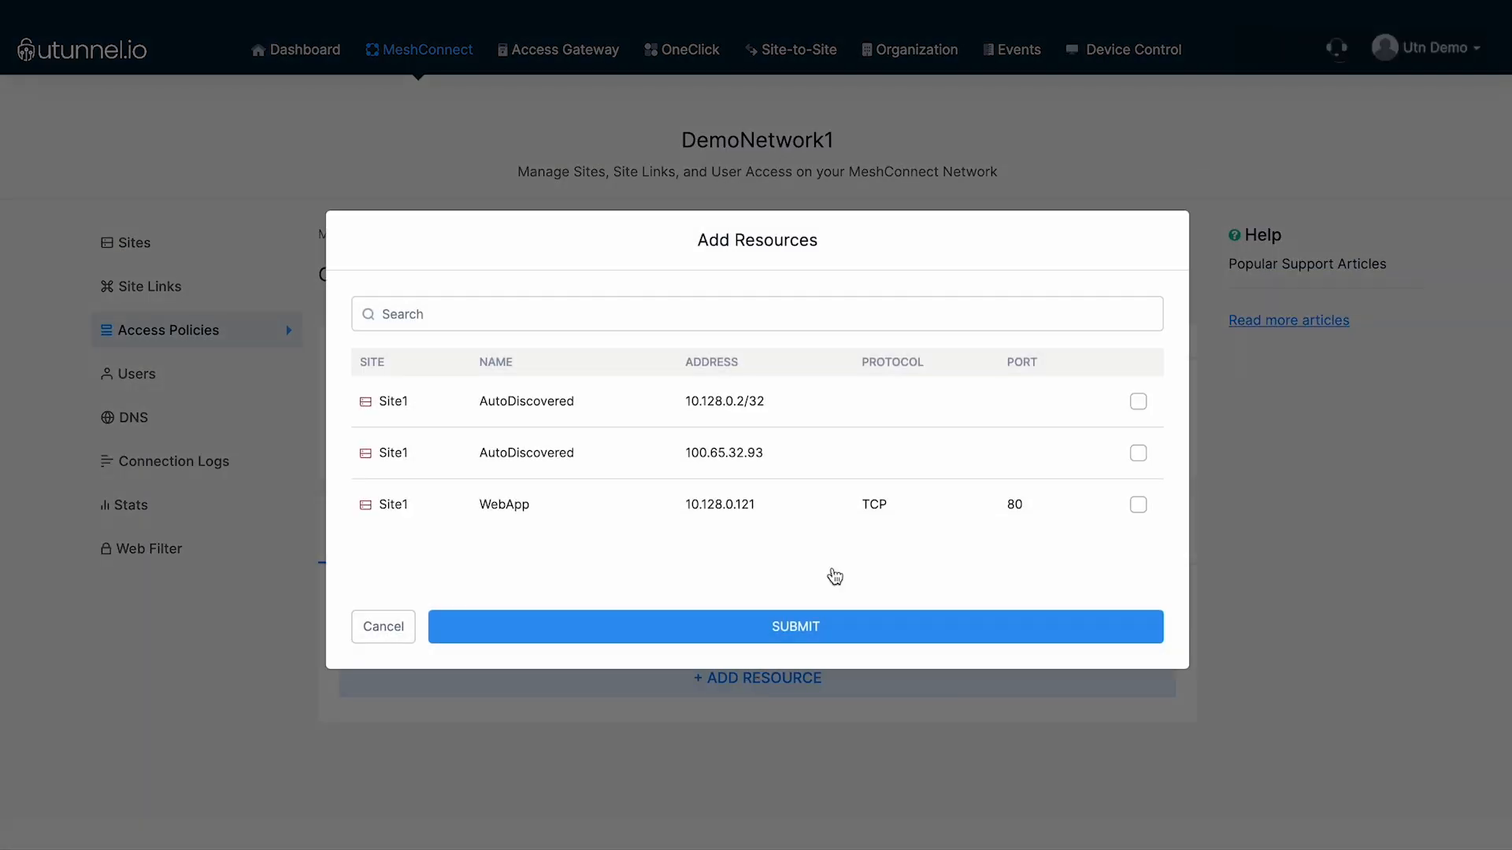
left_click(1139, 402)
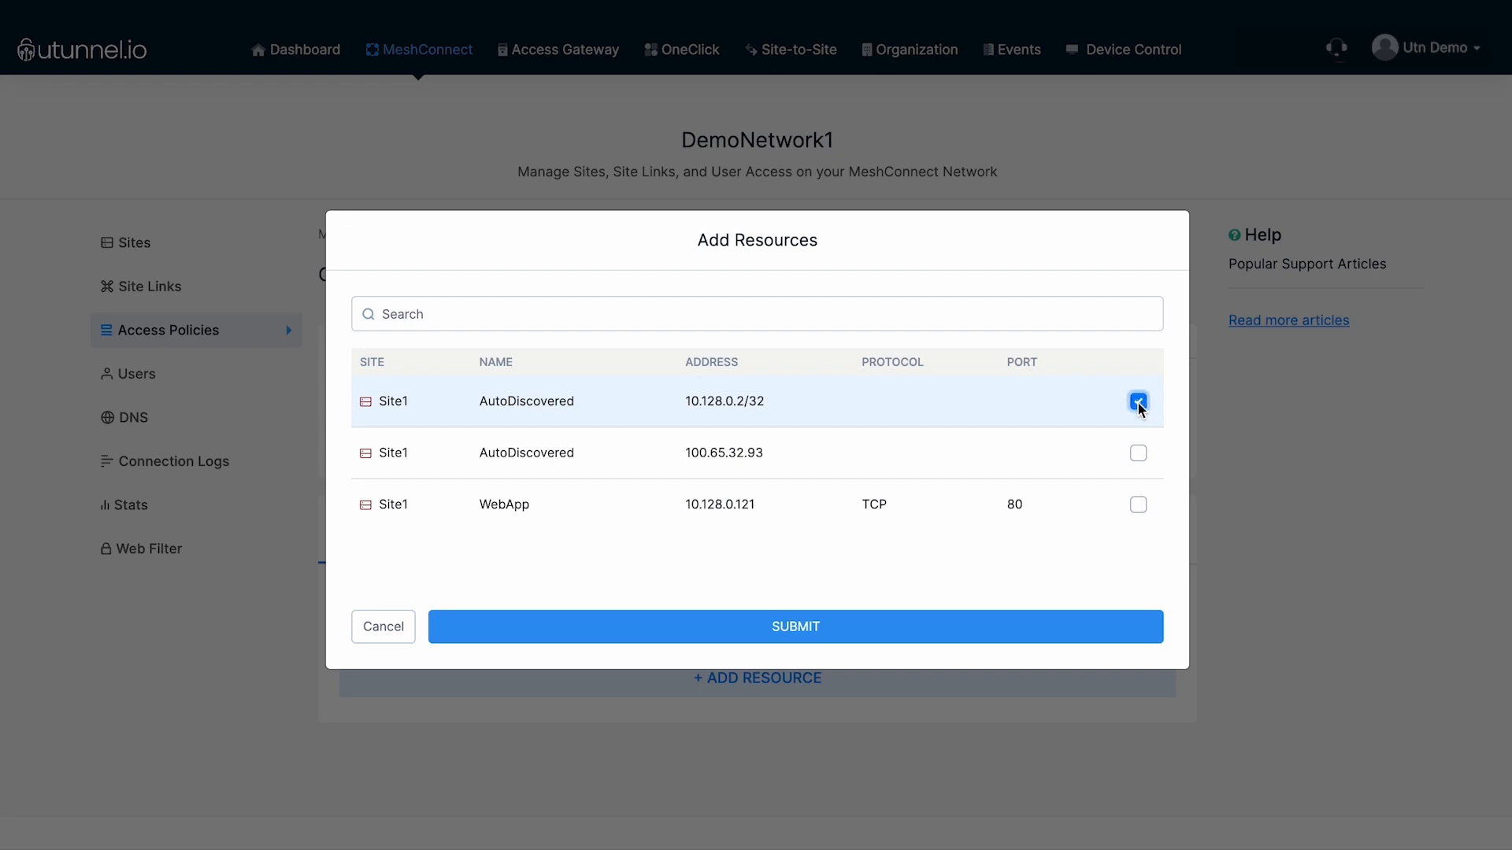
left_click(1138, 453)
left_click(1138, 504)
left_click(775, 630)
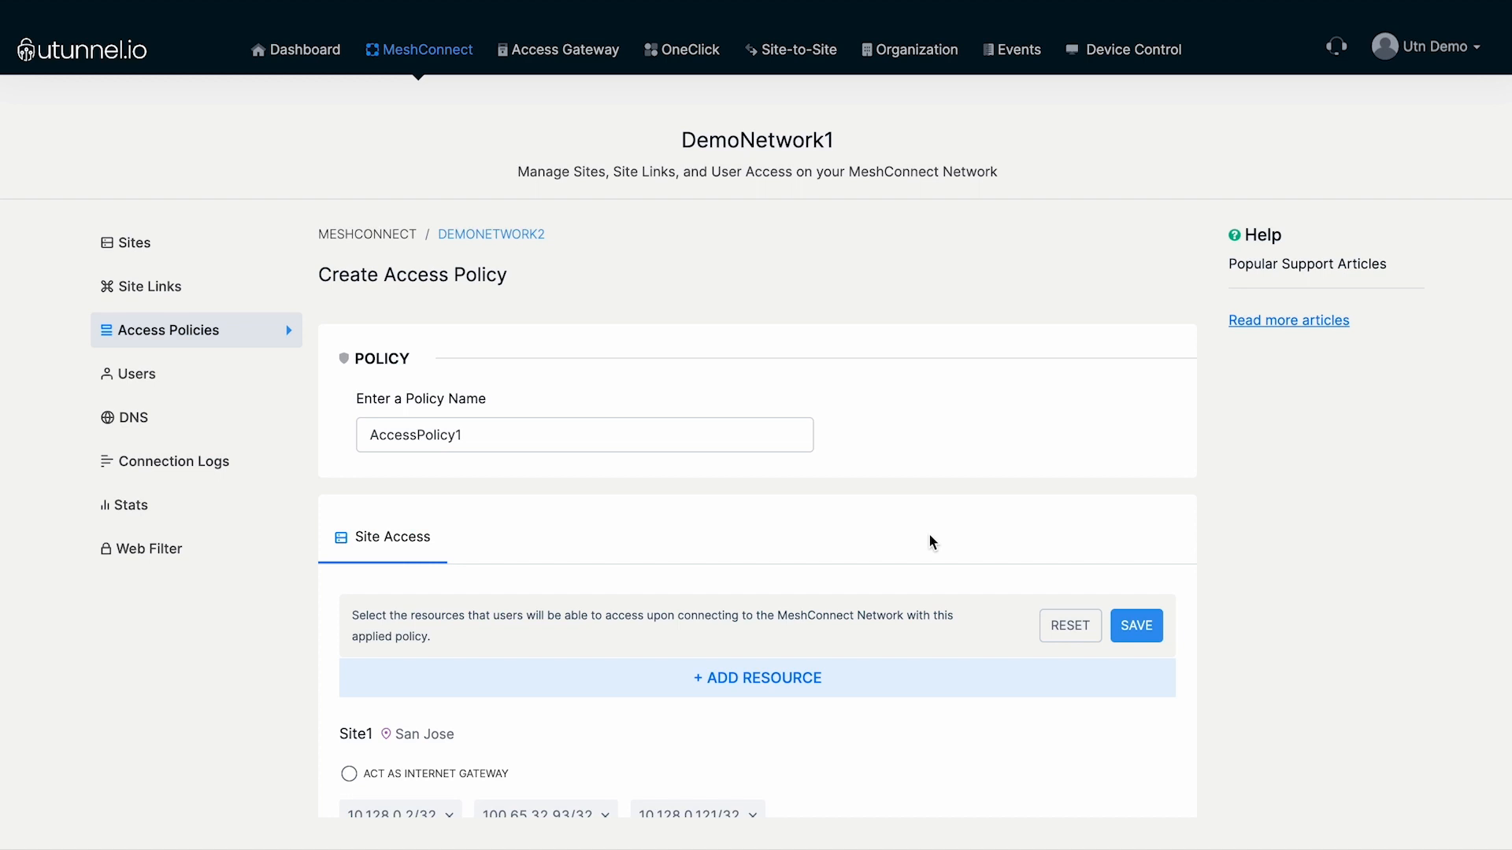
- Set Site1 to act as the internet gateway and save AccessPolicy1
scroll(932, 542, "down", 2)
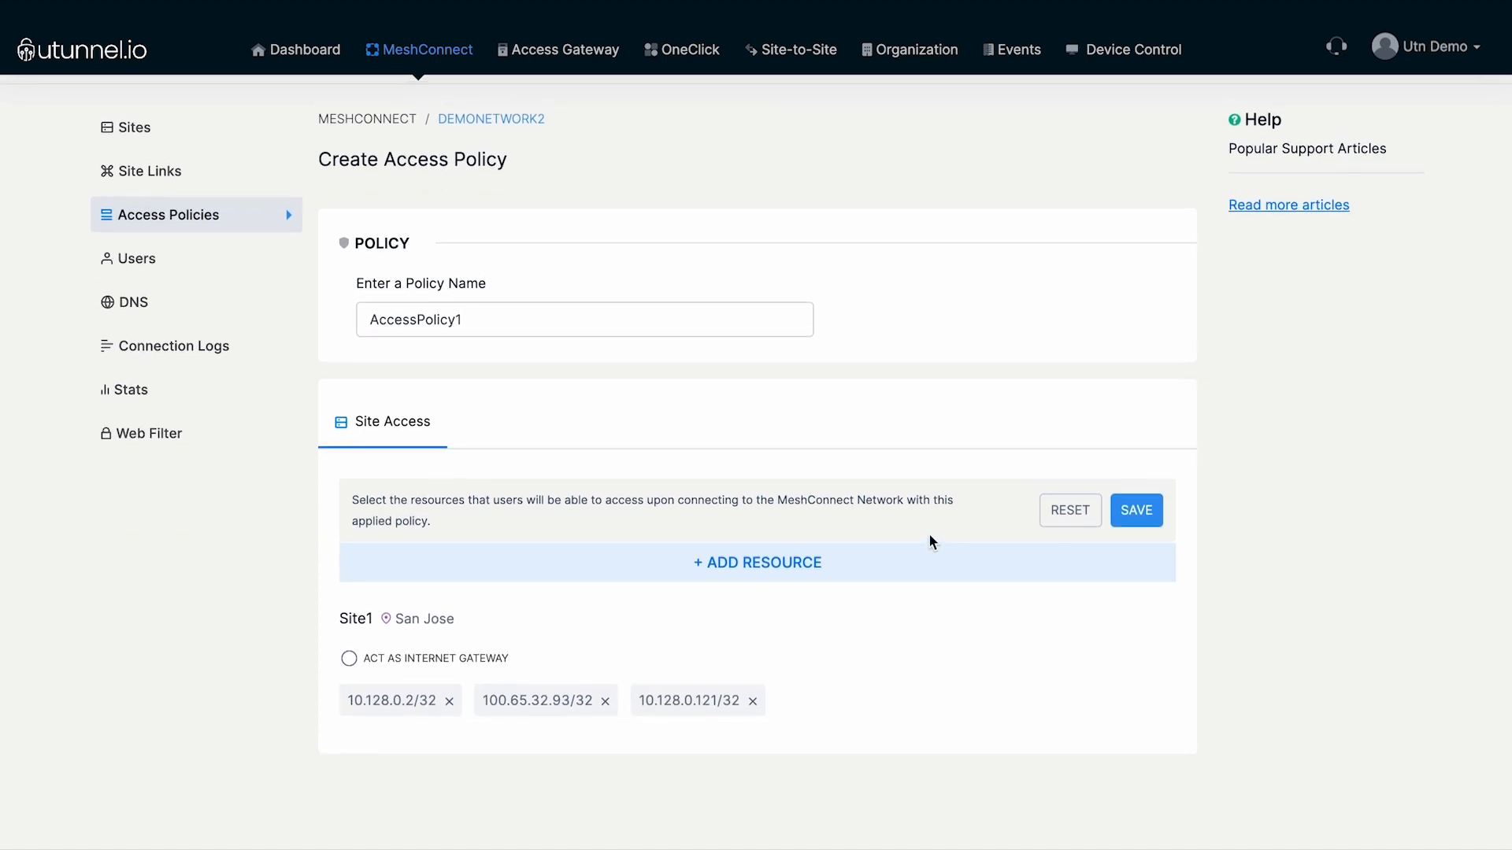
left_click(395, 663)
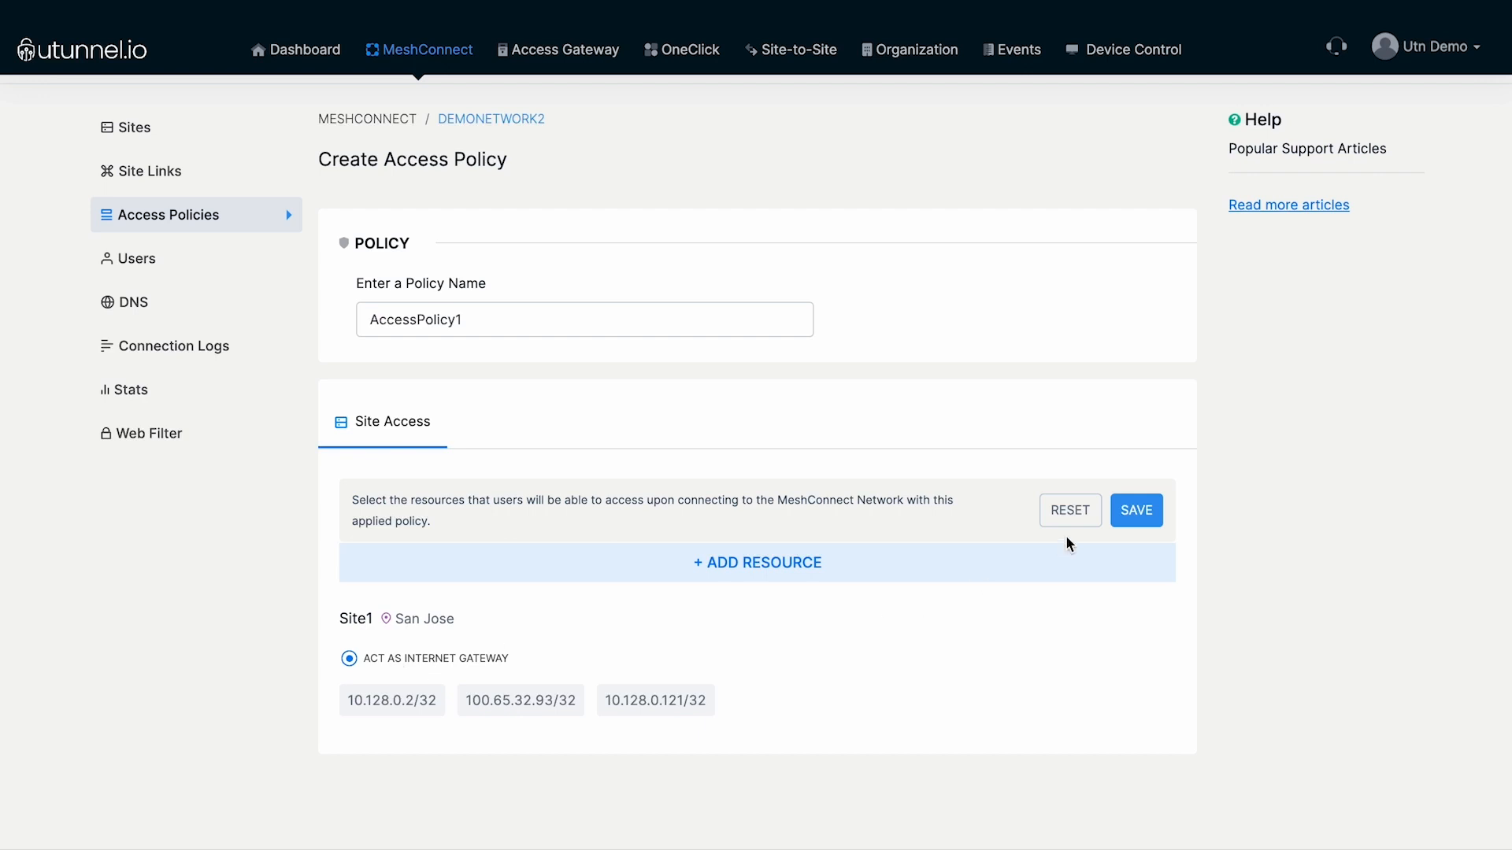
left_click(1134, 520)
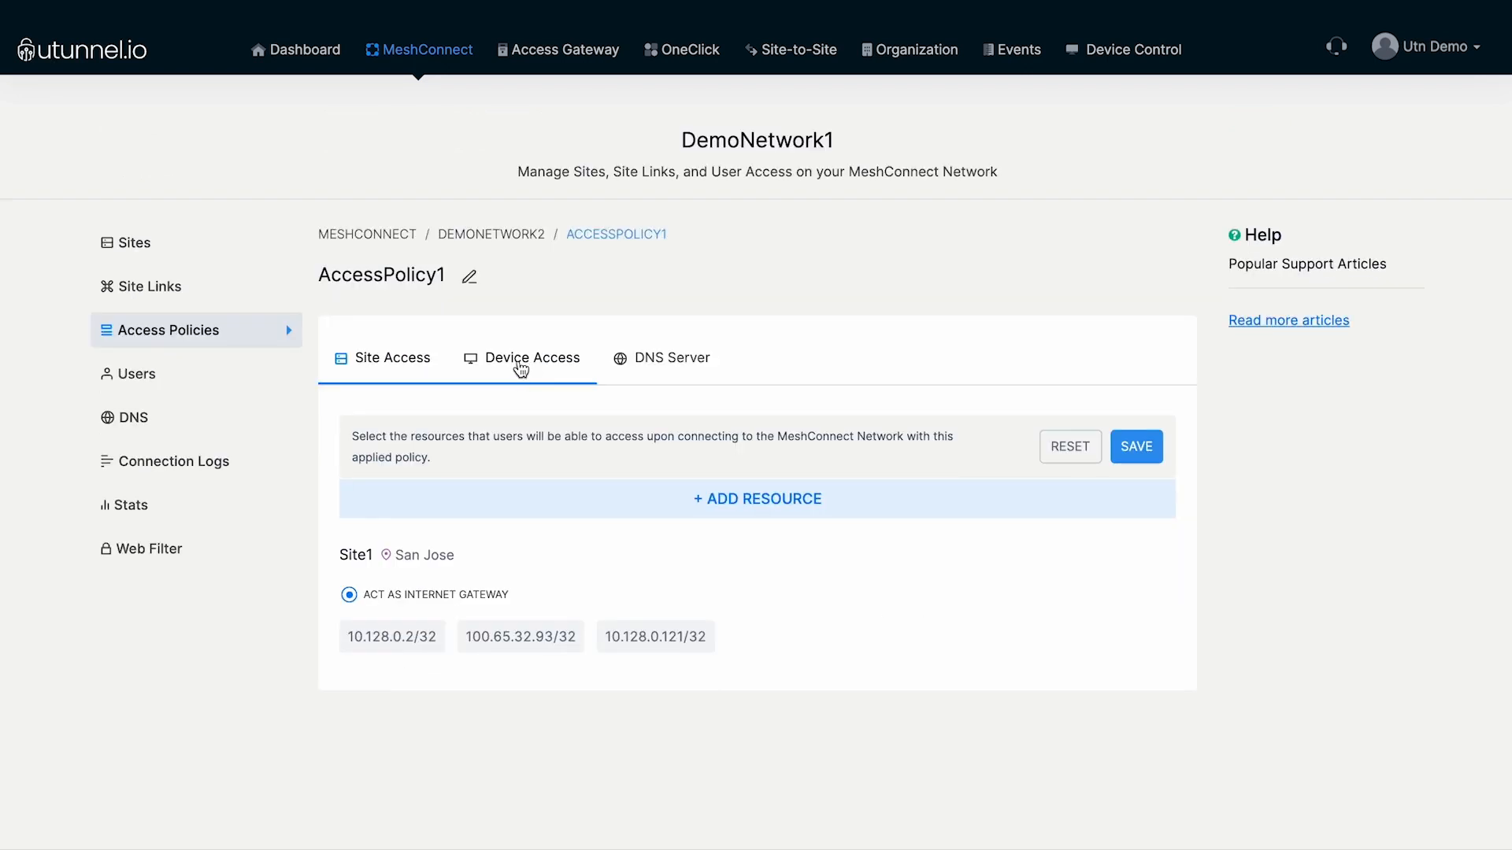
- Try the web dashboard visibility and trusted devices options in AccessPolicy1's device access settings, restoring each one
left_click(520, 368)
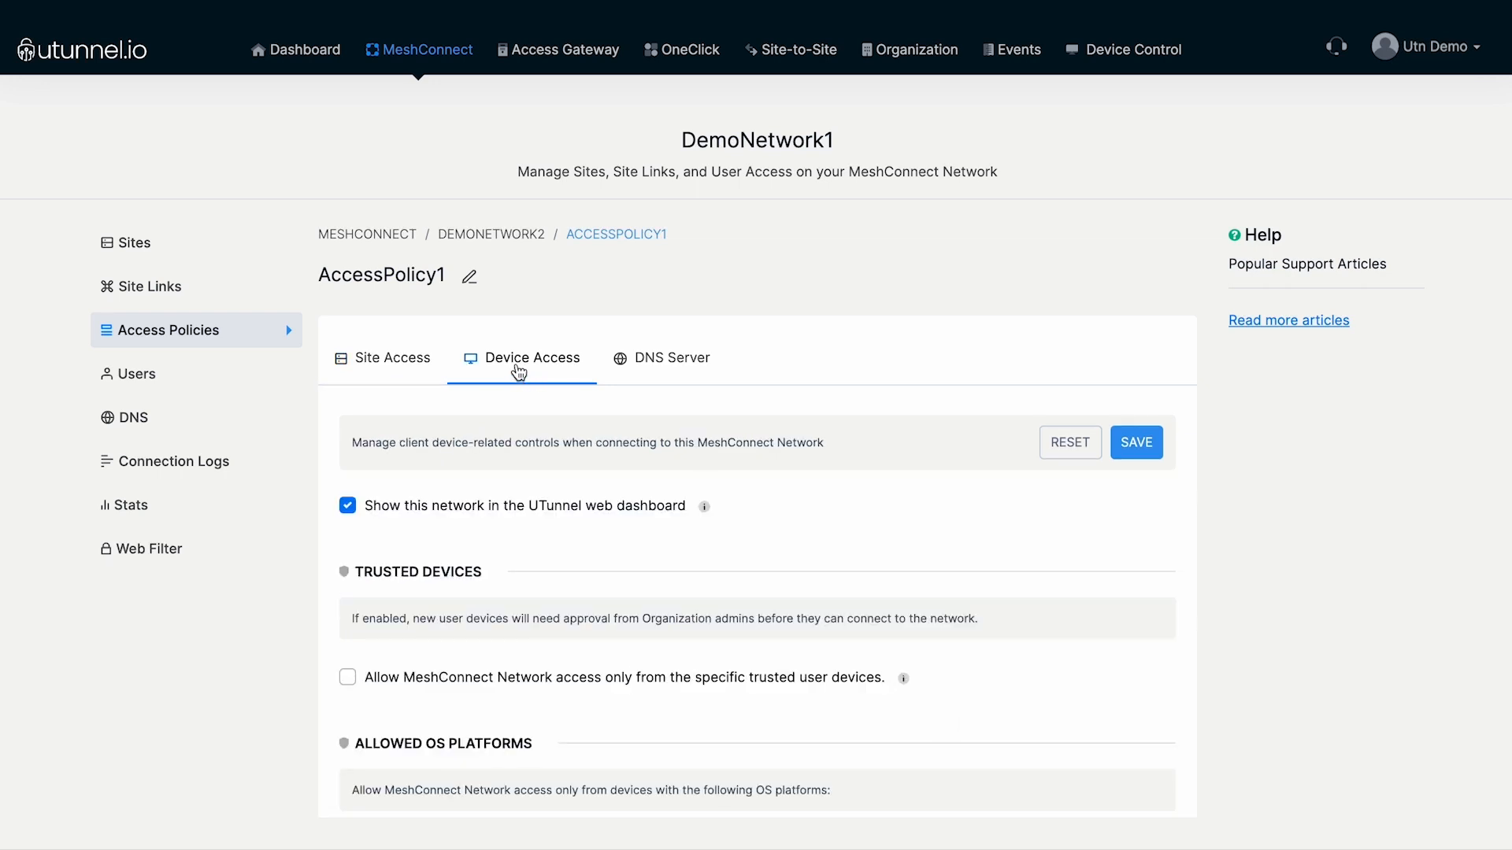
scroll(548, 449, "down", 1)
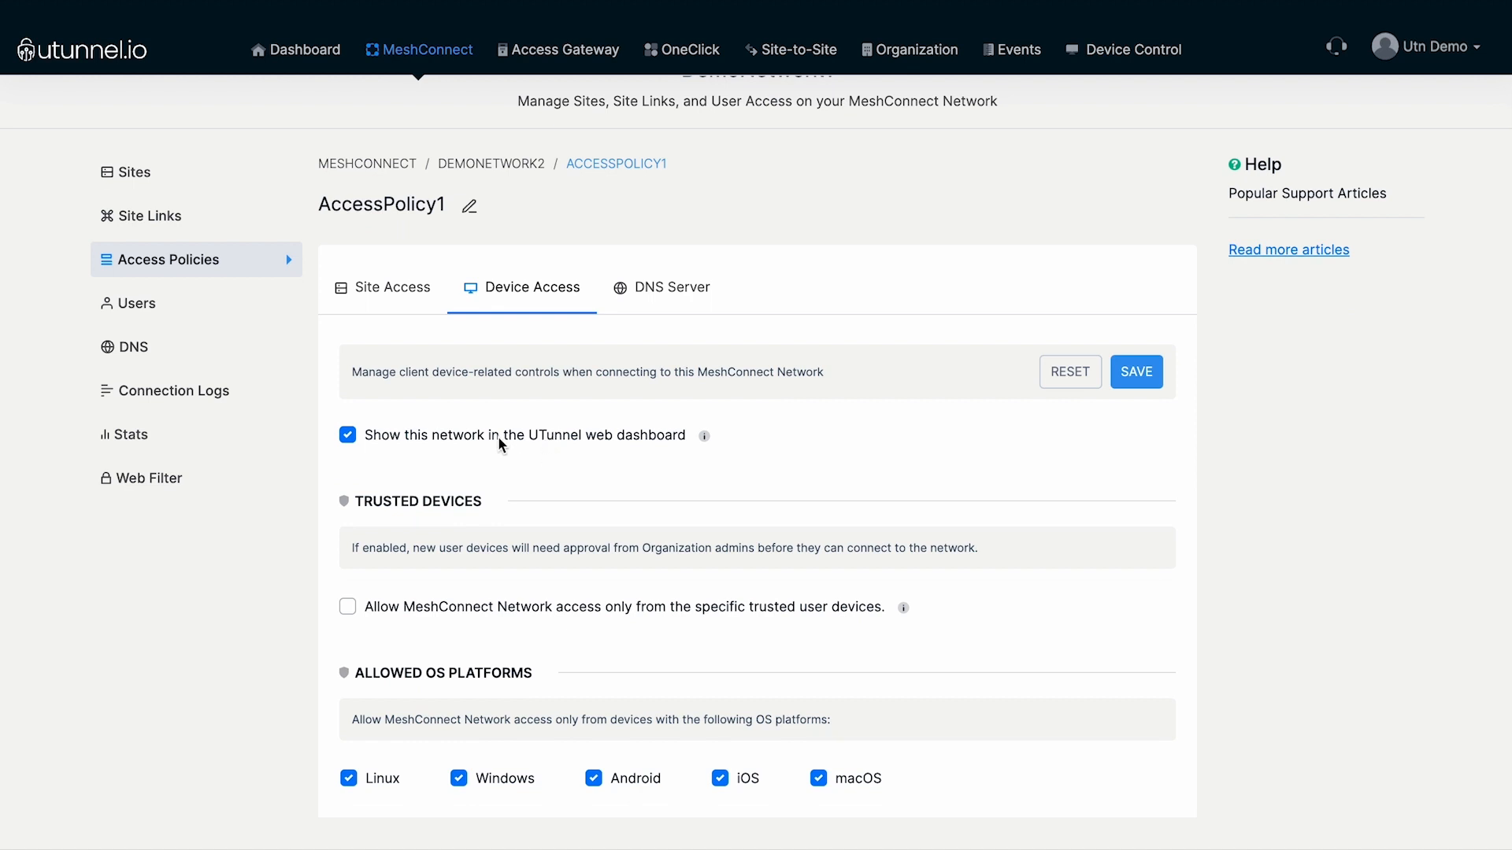
left_click(347, 437)
left_click(347, 437)
scroll(418, 446, "down", 1)
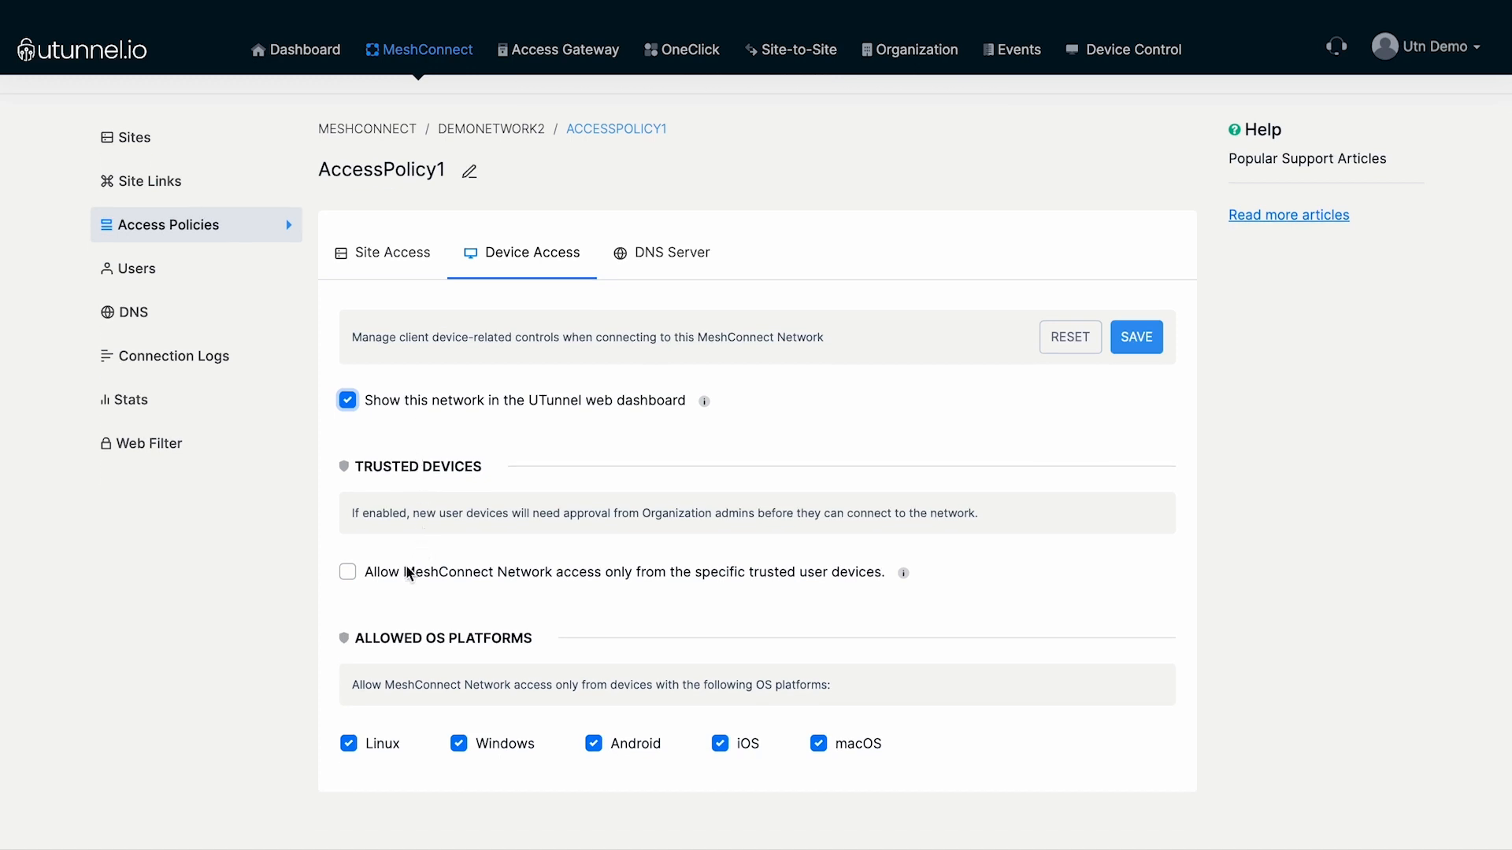
left_click(347, 574)
left_click(347, 575)
scroll(541, 581, "down", 1)
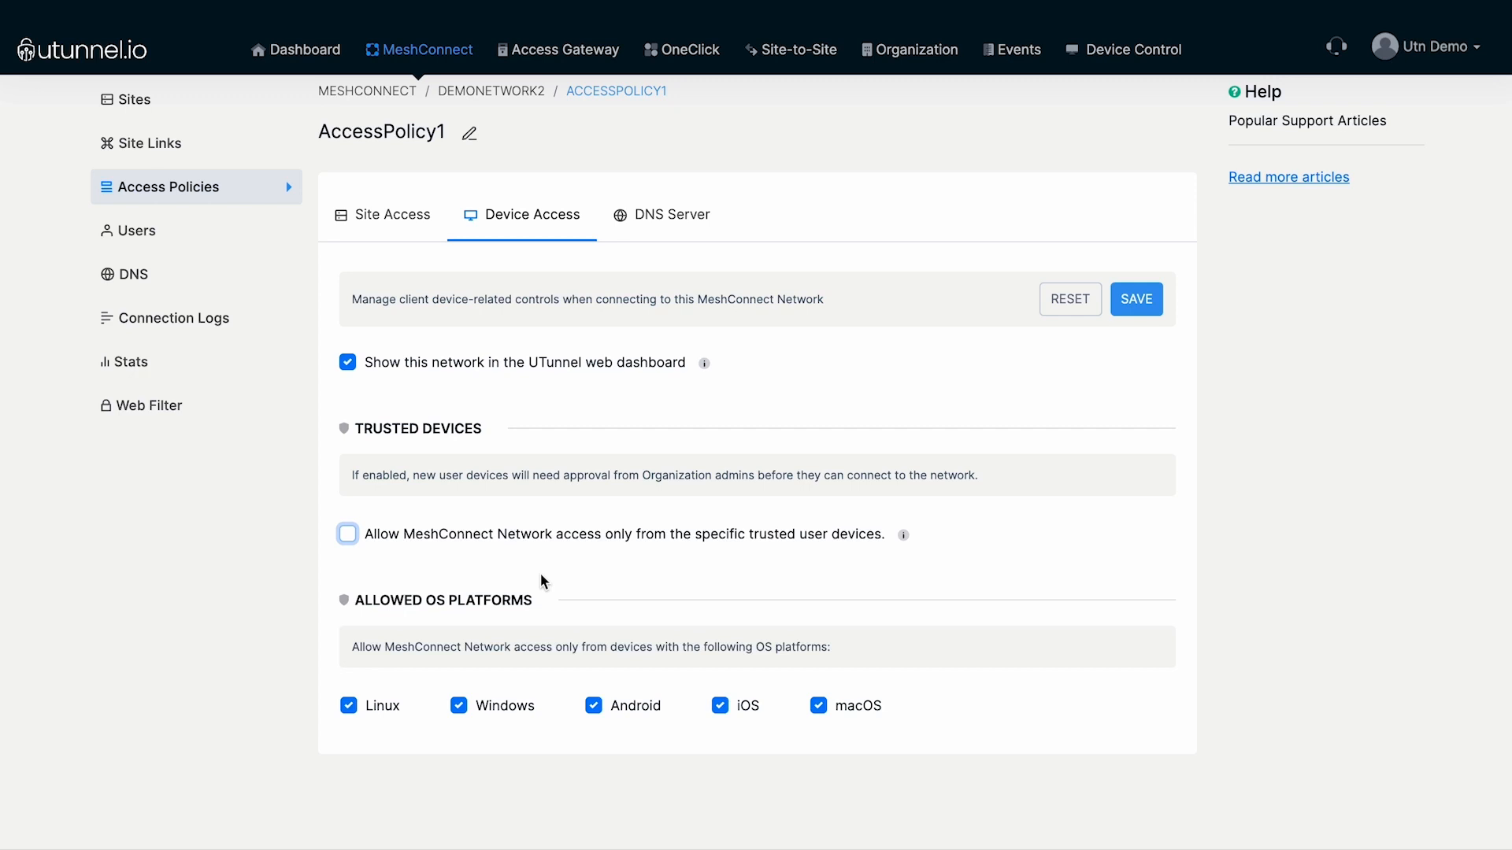
- Check the organization's approved devices and device access requests
left_click(1124, 52)
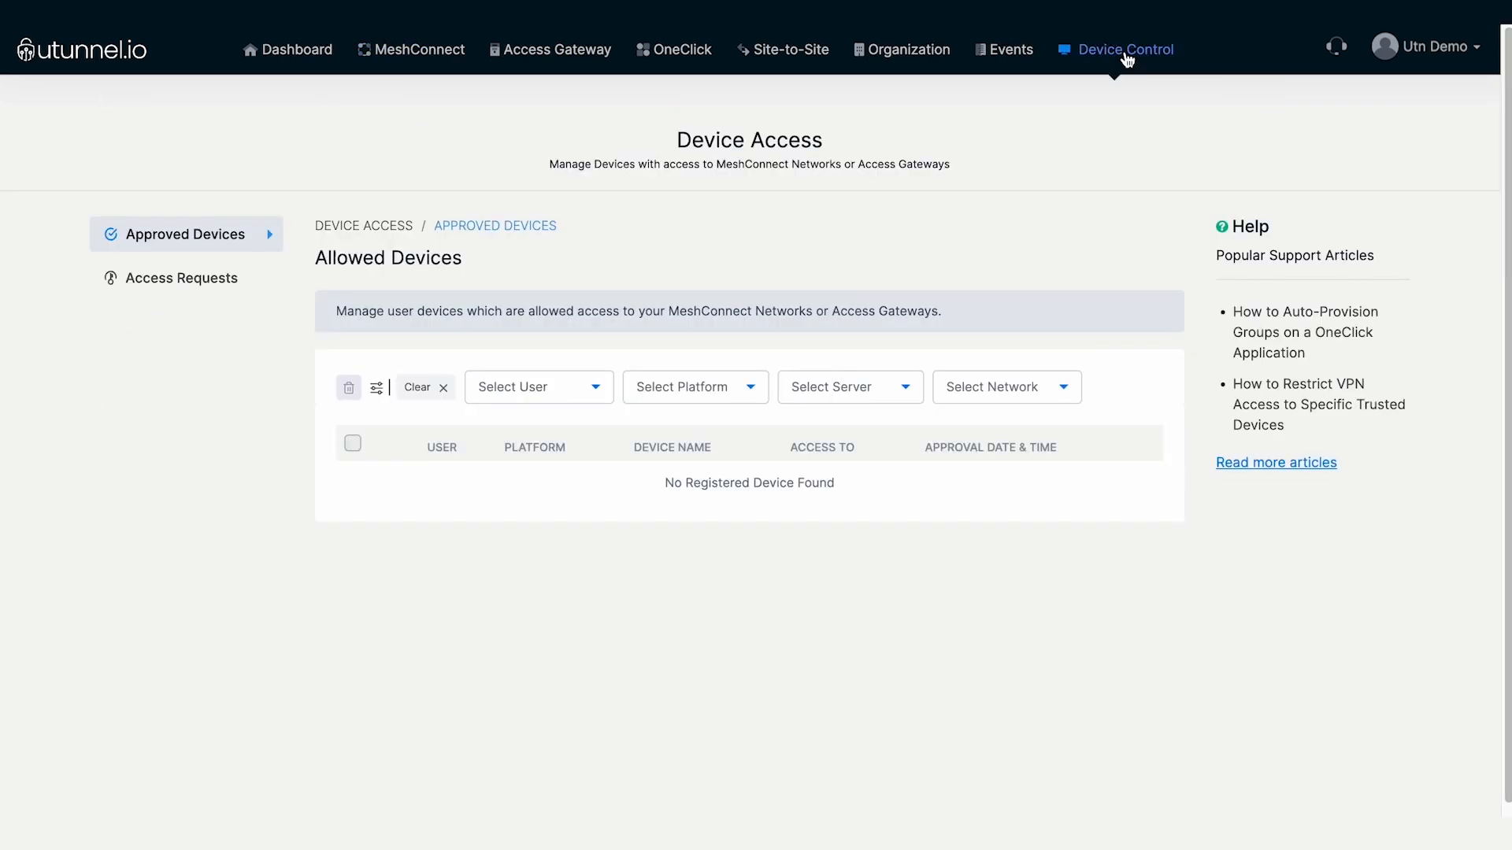
left_click(202, 284)
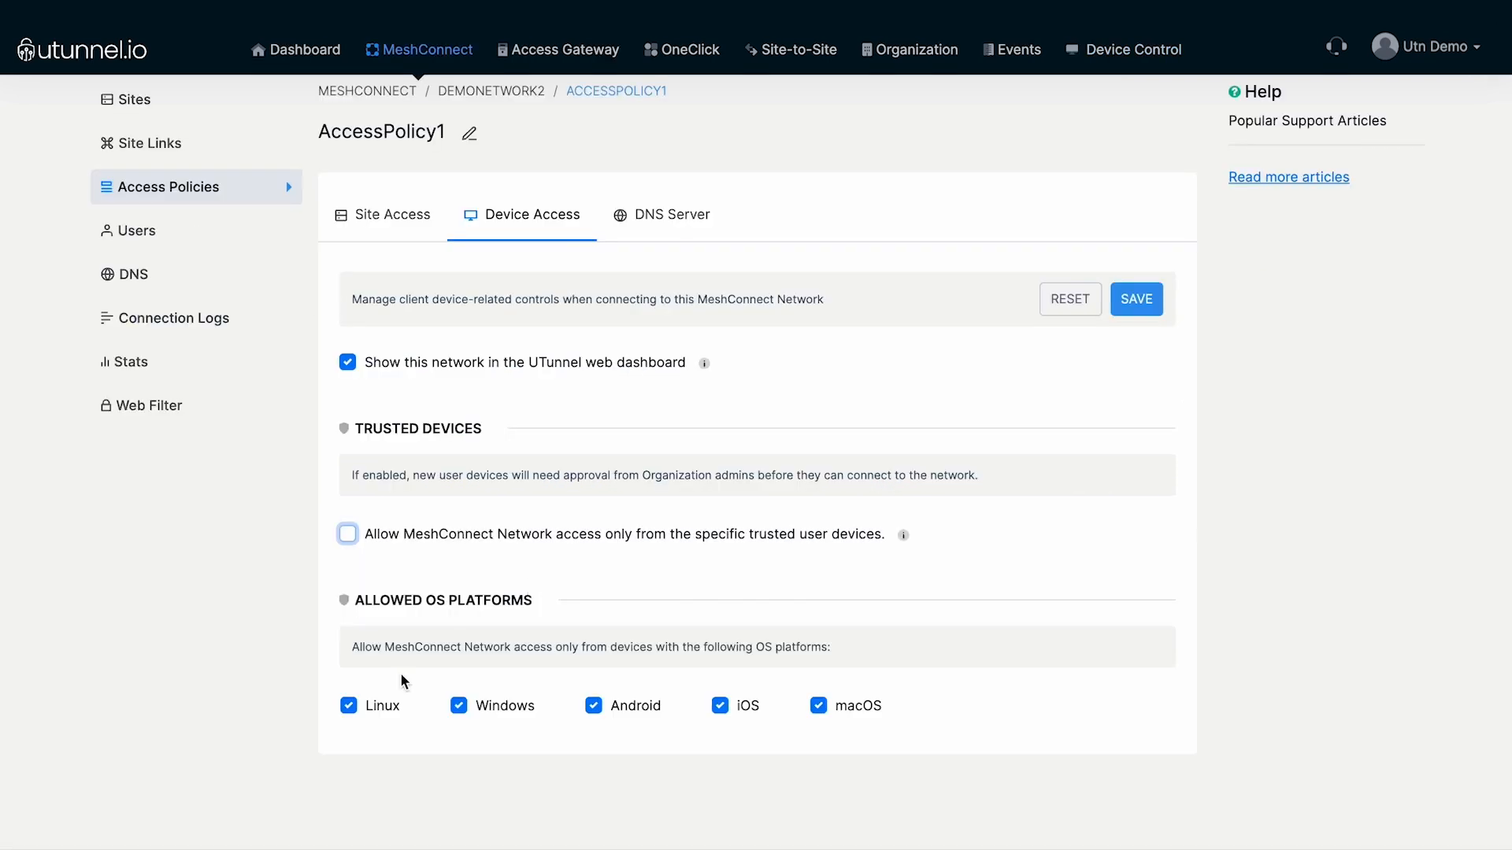
- Clear and reselect Linux among AccessPolicy1's allowed OS platforms, and save the device access settings
left_click(349, 705)
left_click(348, 705)
left_click(1130, 302)
- Switch AccessPolicy1's DNS server to external DNS with DNS1 1.1.1.1 and DNS2 8.8.8.8, and save it
left_click(660, 366)
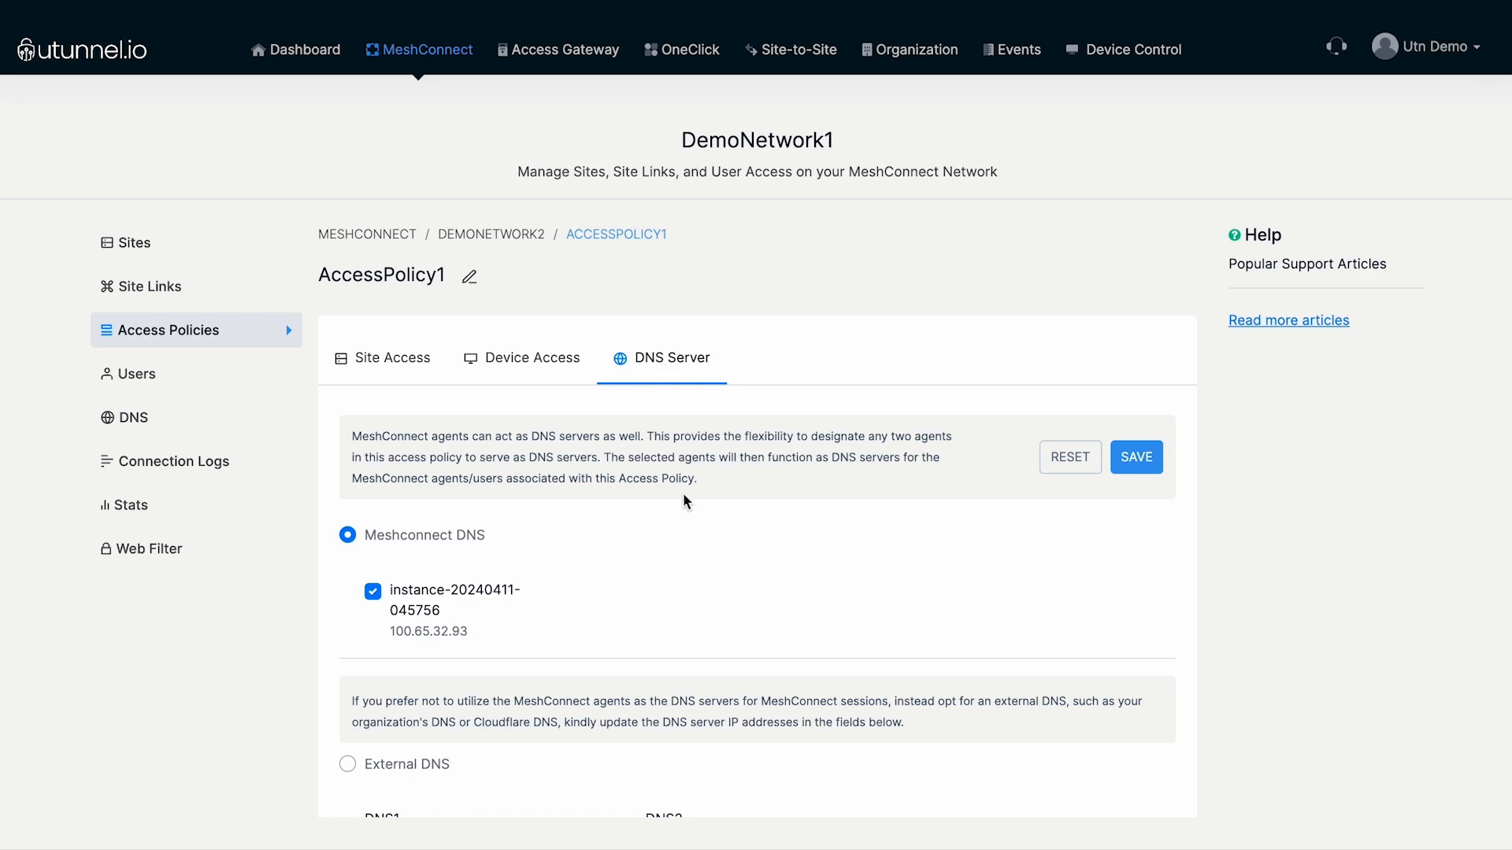
scroll(685, 501, "down", 2)
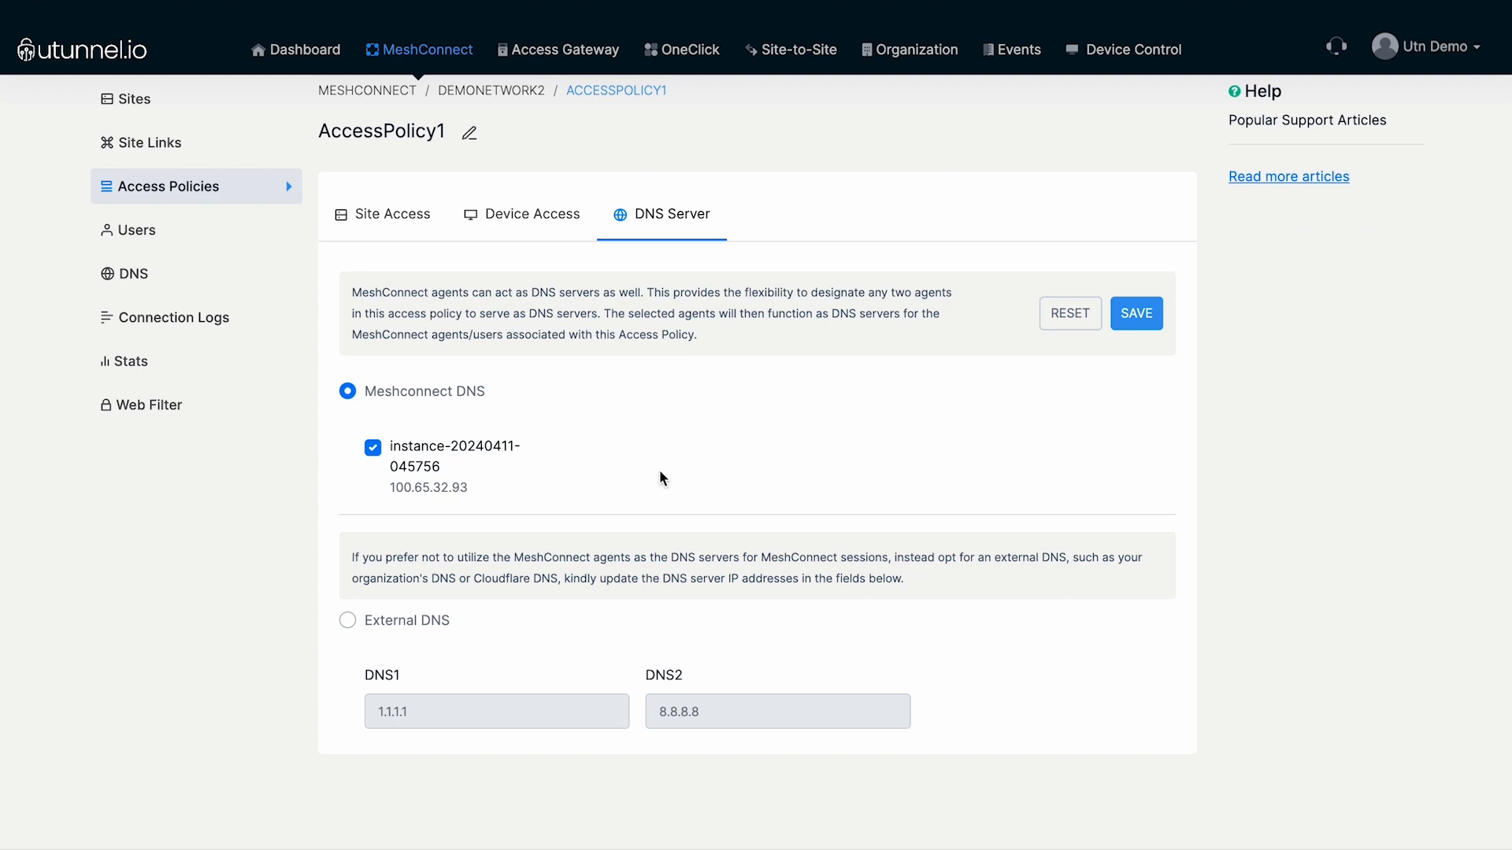
left_click(348, 622)
left_click(424, 711)
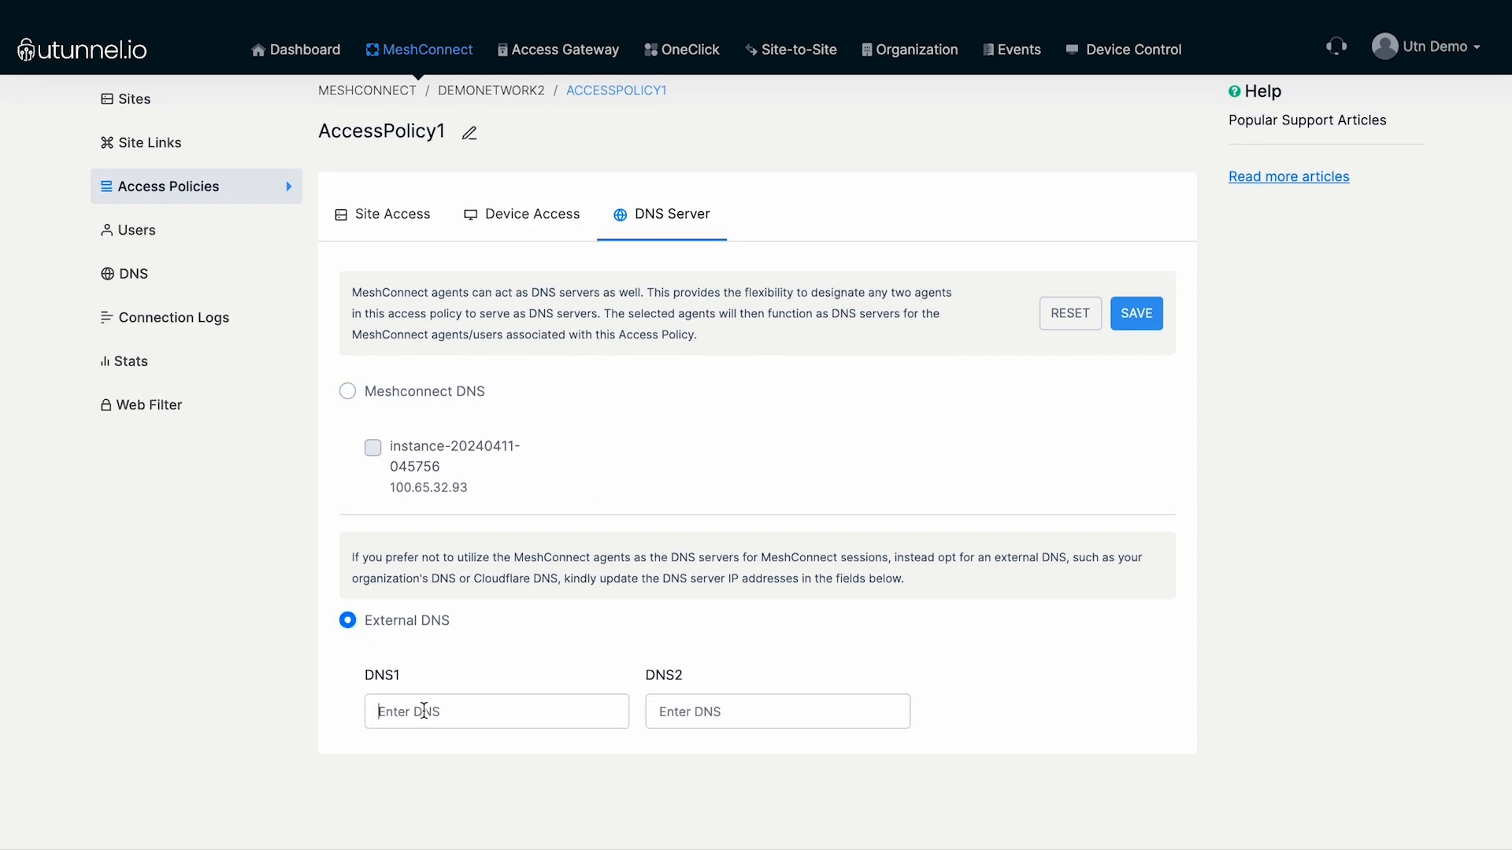
type("1.1.1.1")
left_click(742, 706)
type("8.8.8.8")
left_click(1134, 315)
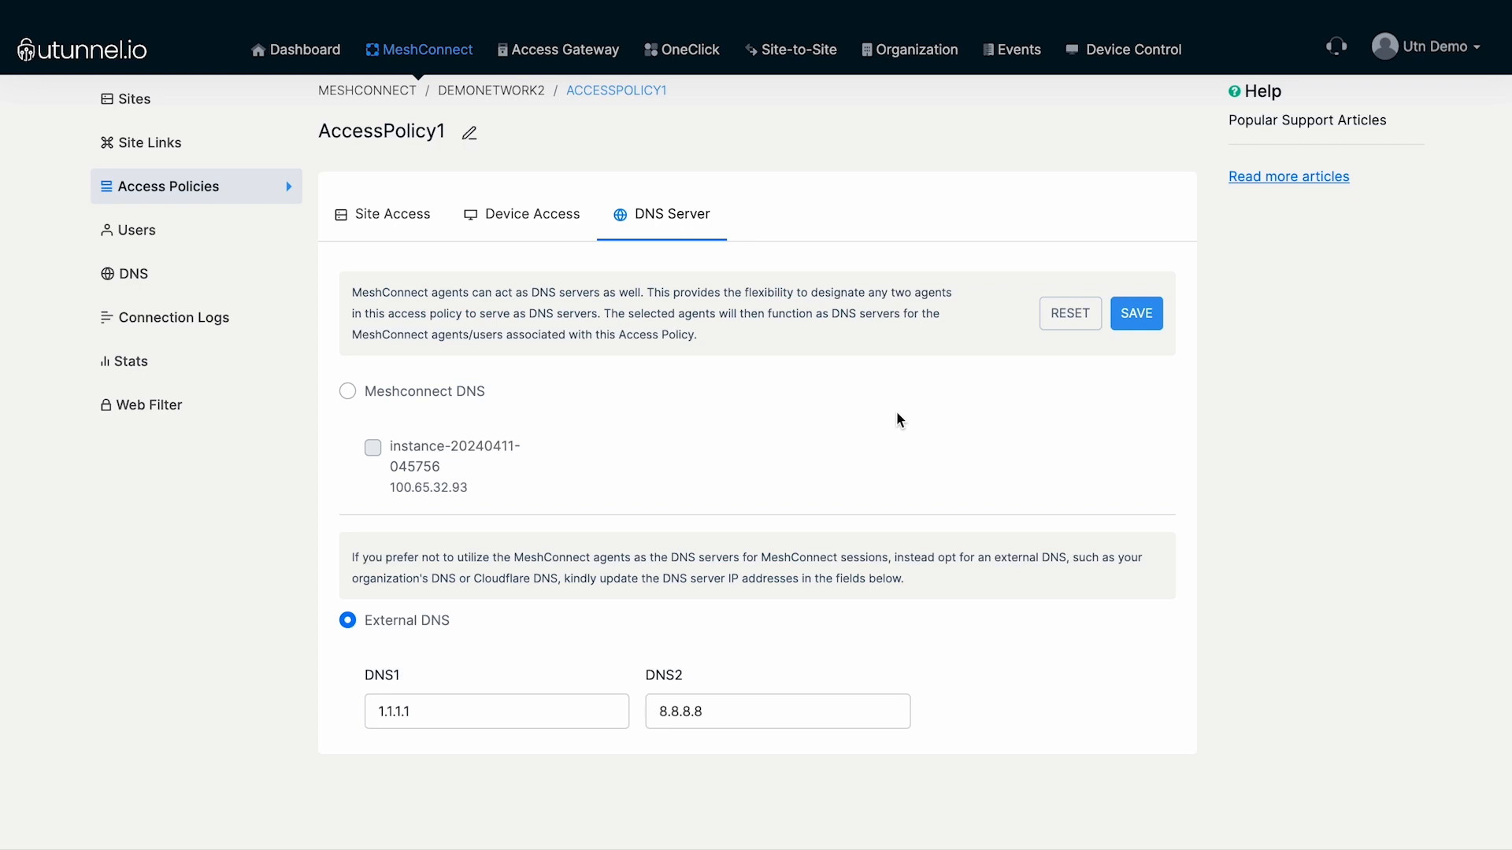
- Add the first three listed users to the MeshConnect network with AccessPolicy1 attached
left_click(130, 229)
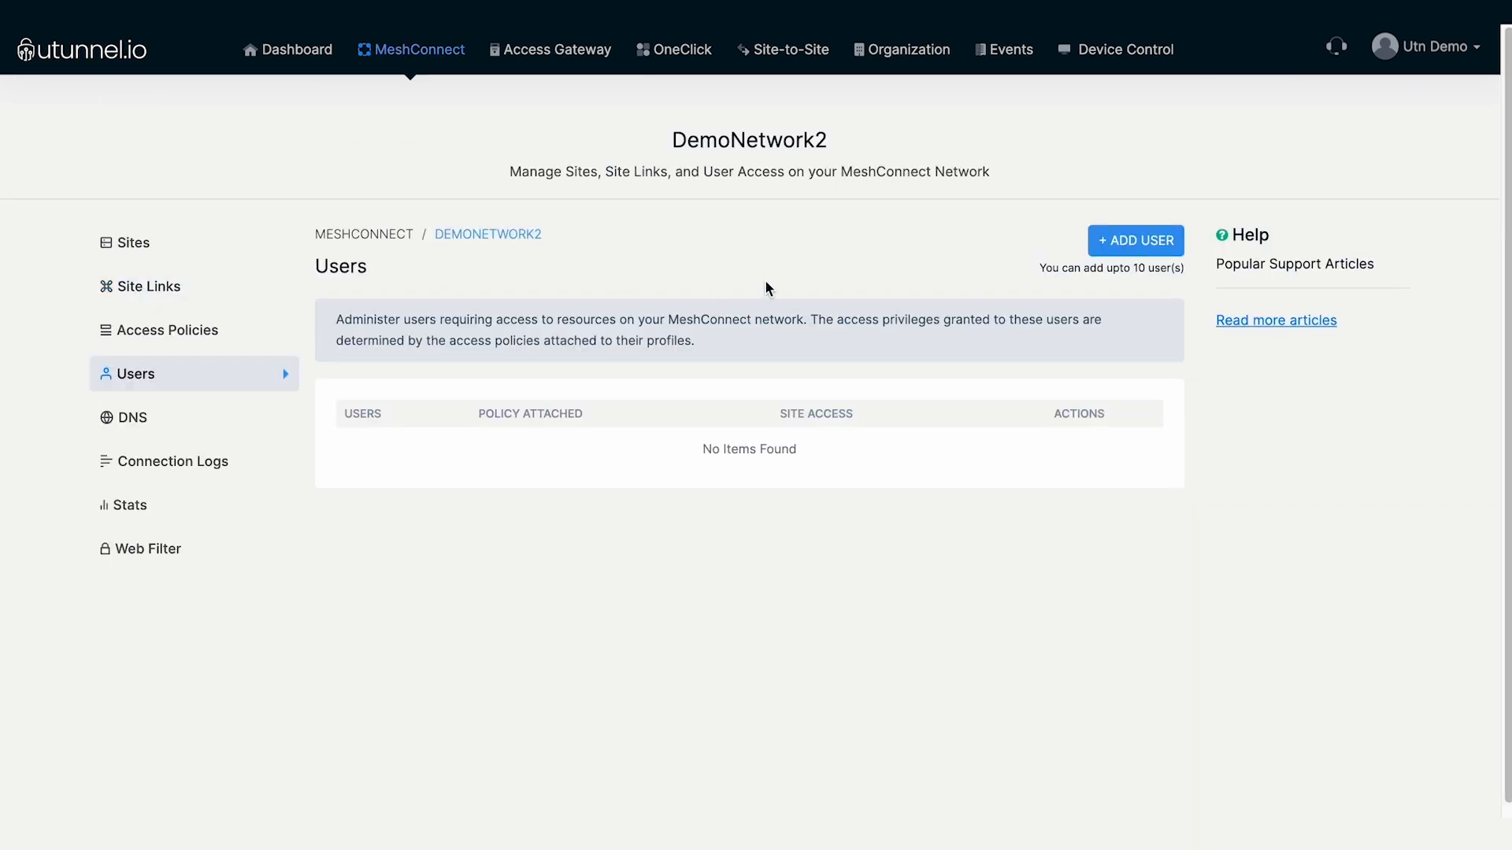
left_click(1133, 246)
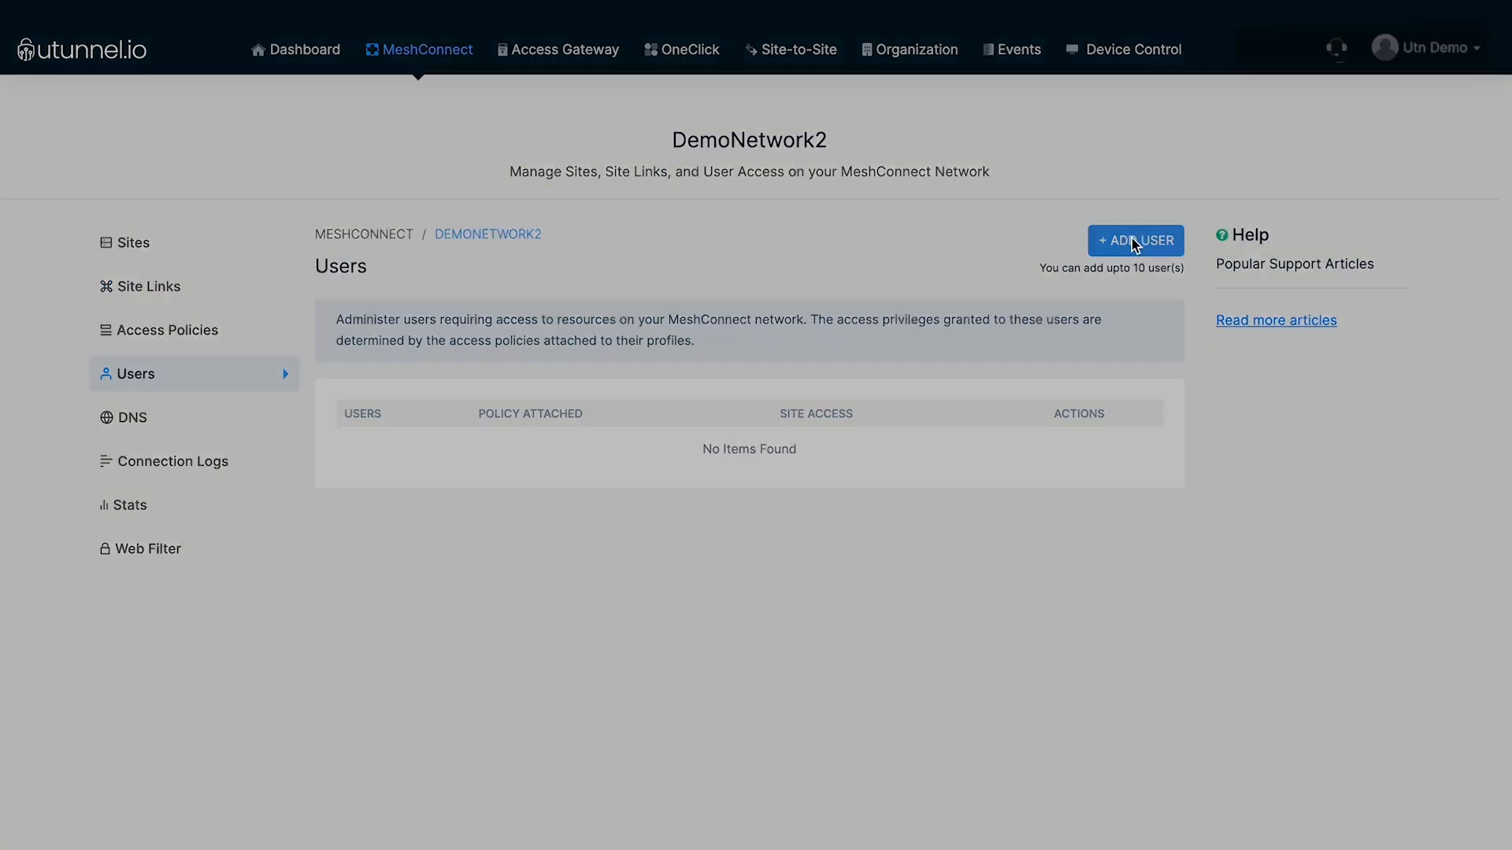
left_click(966, 208)
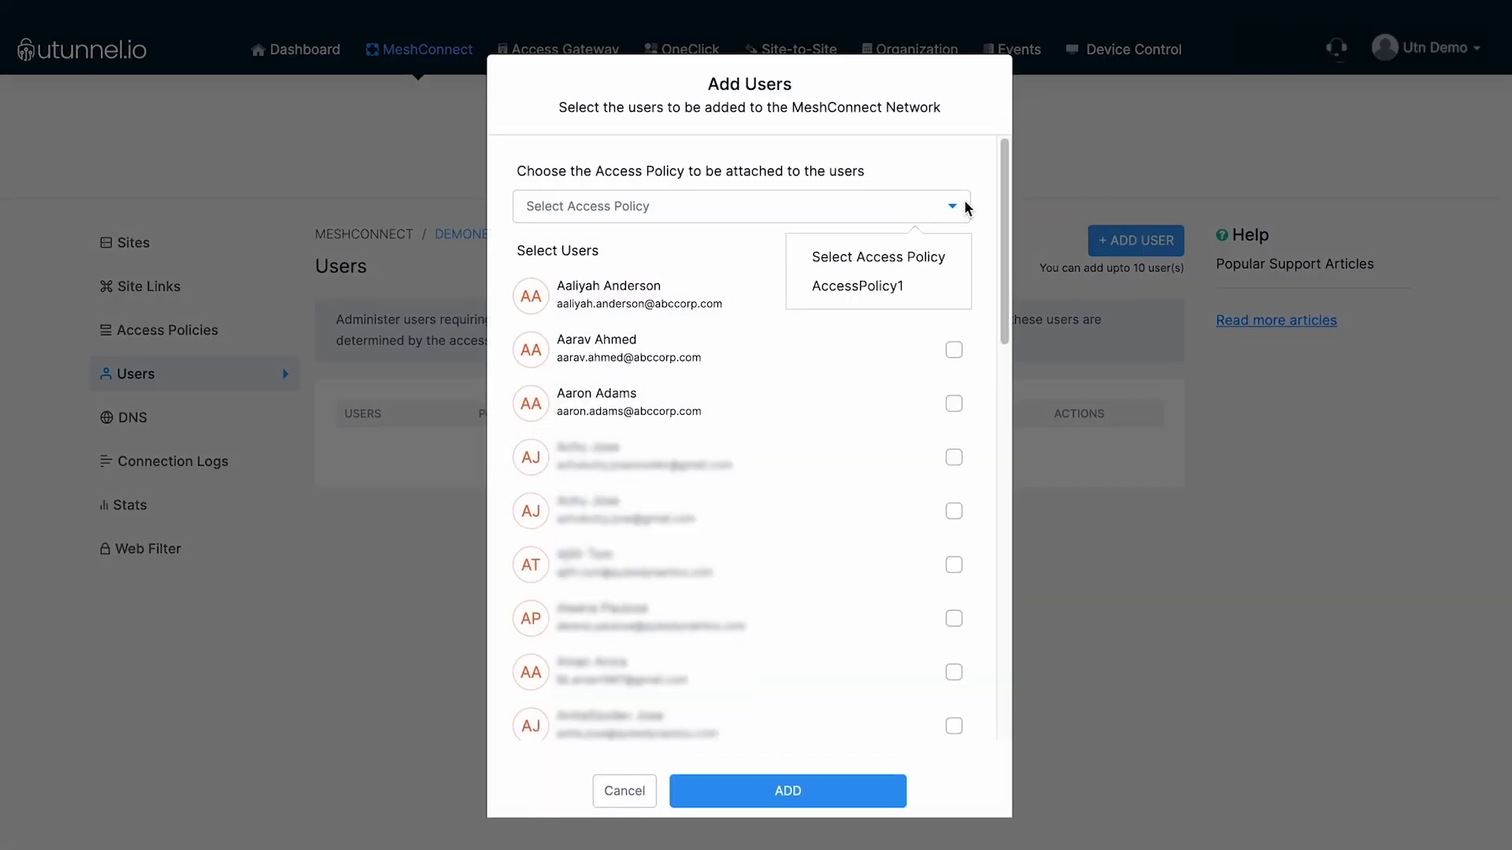
left_click(913, 289)
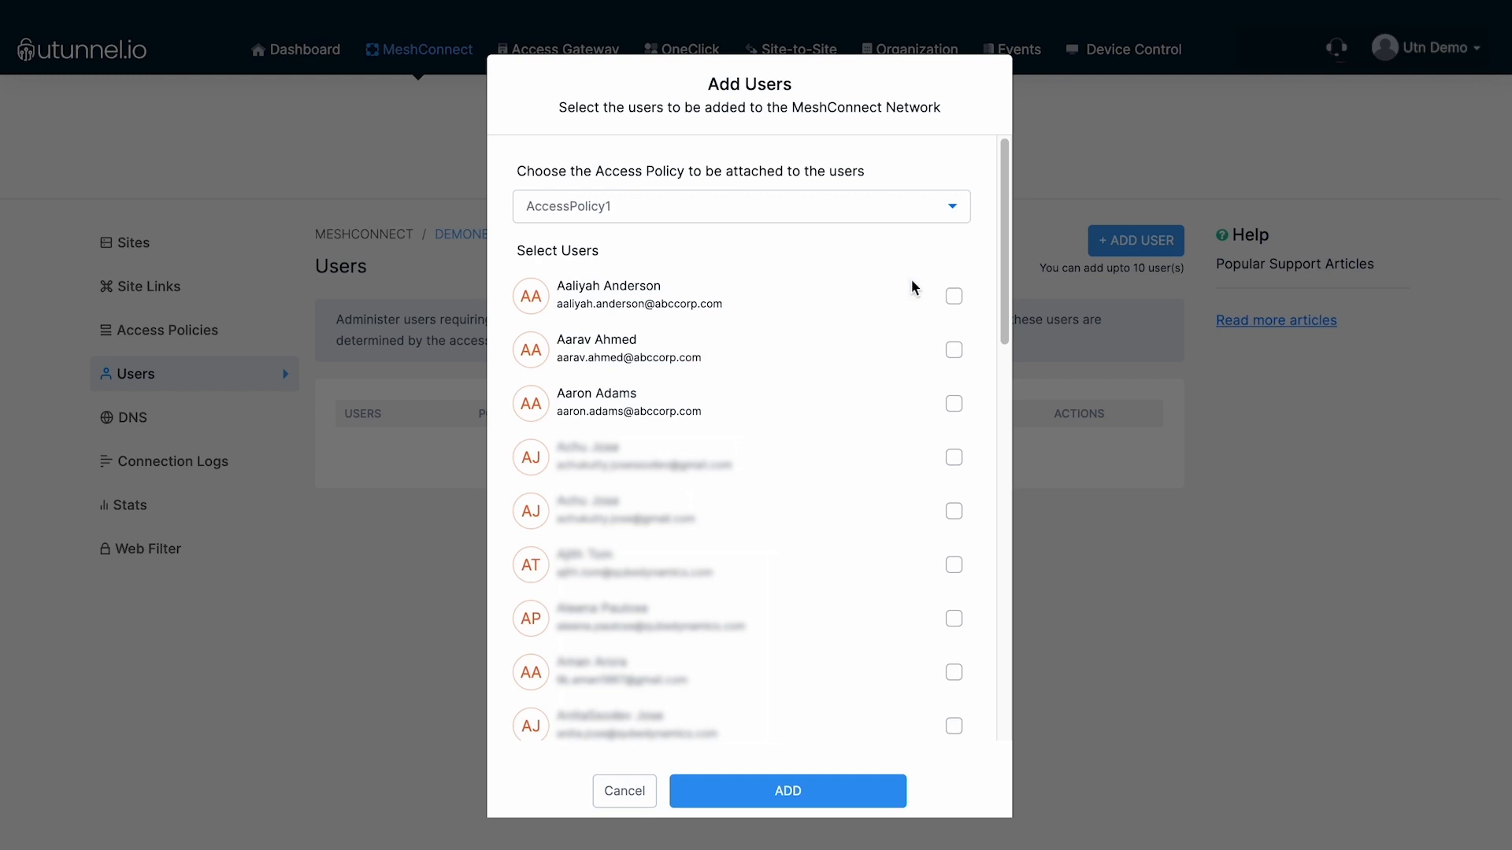
left_click(954, 297)
left_click(953, 352)
left_click(955, 404)
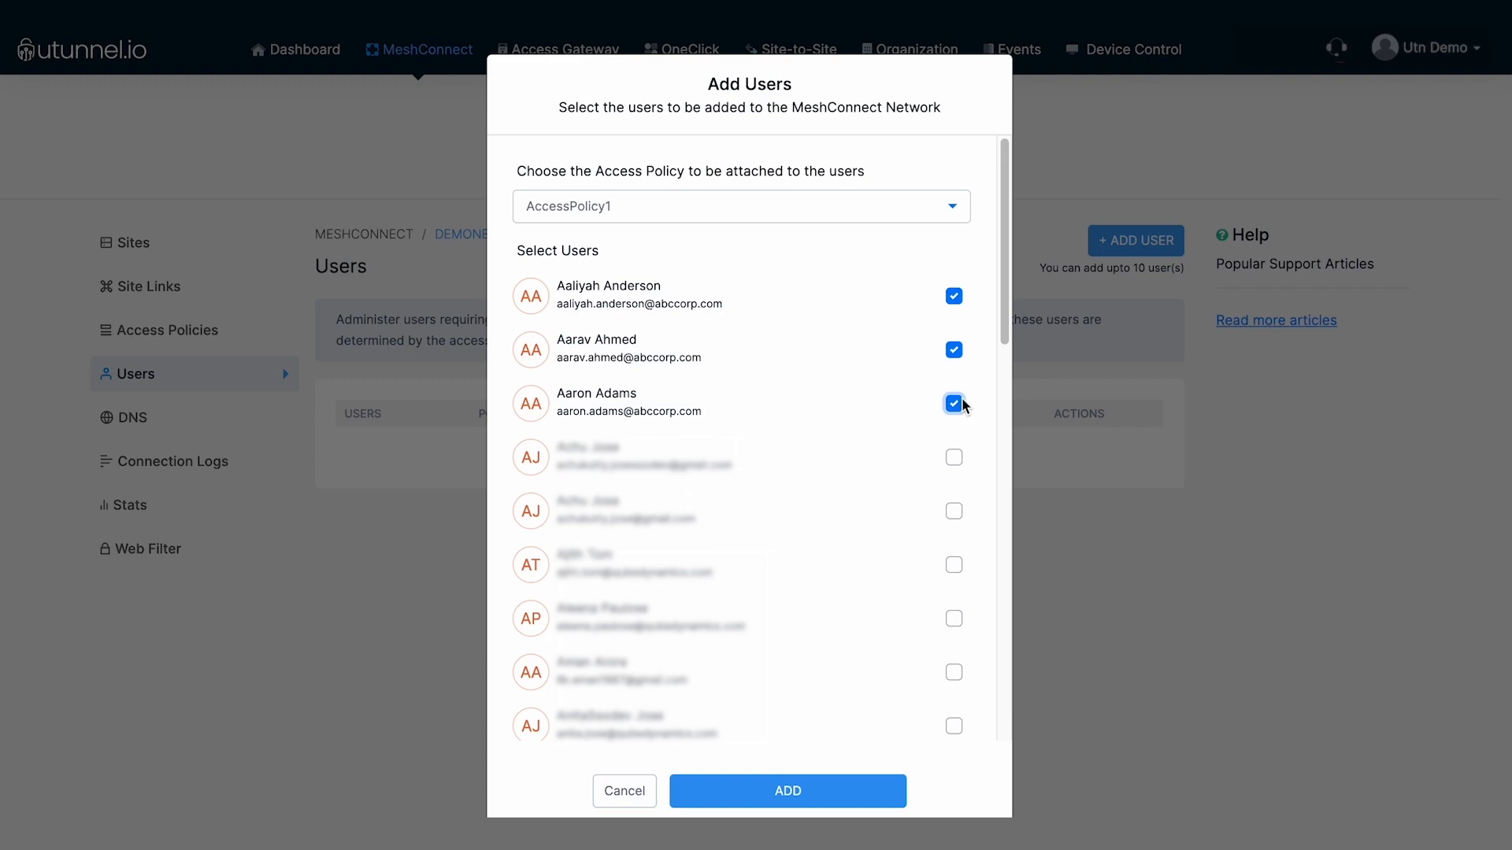
left_click(791, 793)
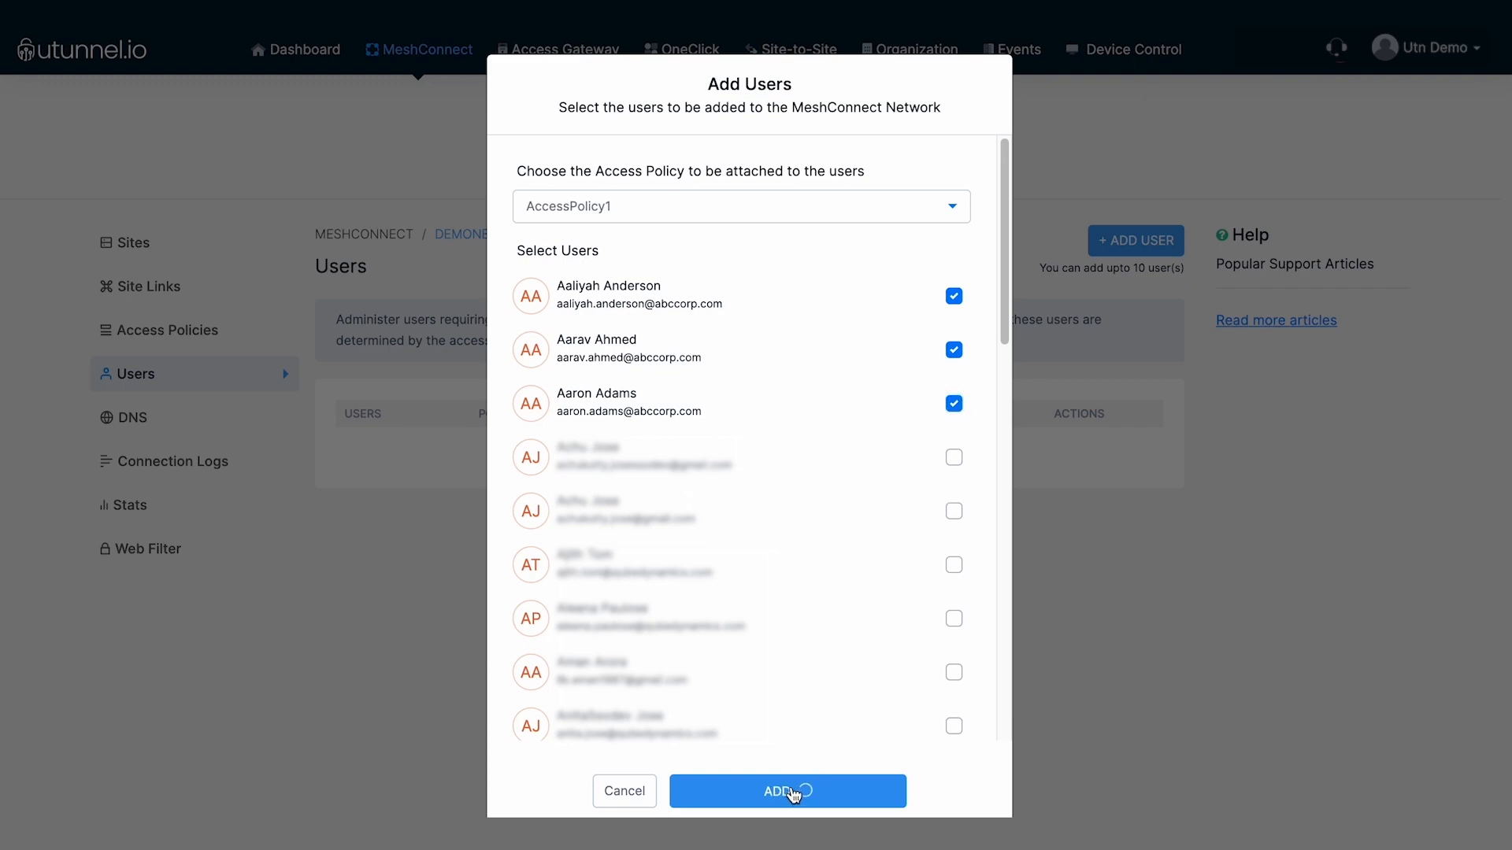